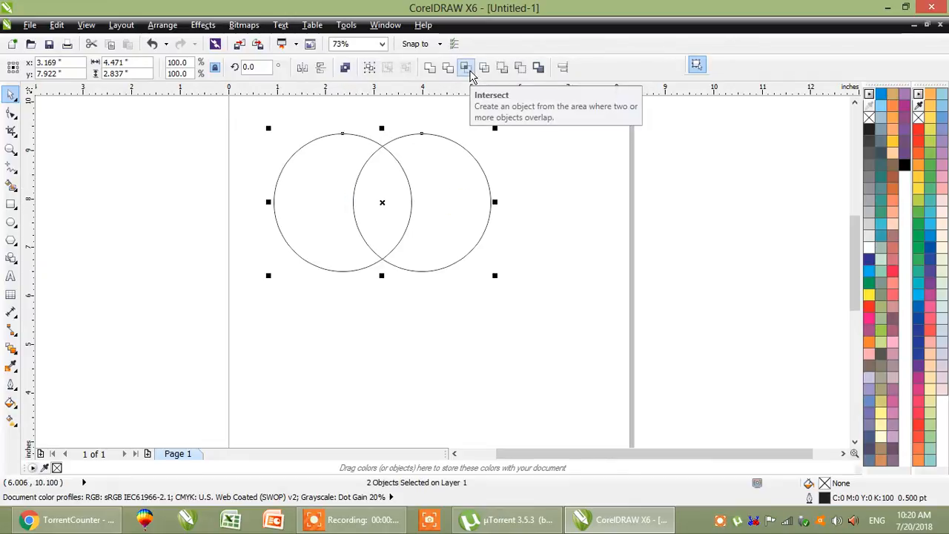
Create the intersection of the two overlapping circles, delete both original circles and select the remaining leaf shape
left_click(467, 68)
left_click(562, 230)
left_click(447, 196)
key("Delete")
left_click(324, 197)
key("Delete")
left_click(380, 202)
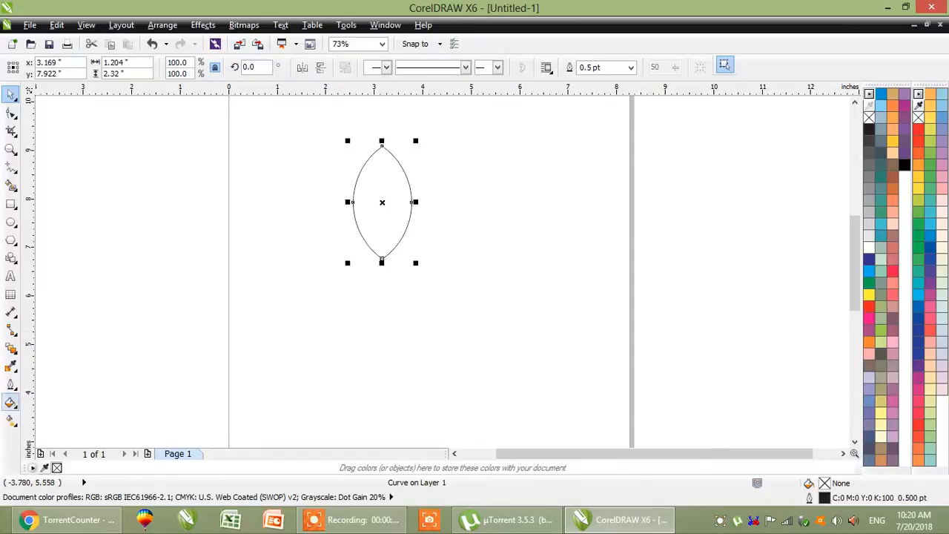
Fill the leaf with a linear fountain fill from yellow to orange at about 94.4 degrees and remove its outline
left_click(11, 403)
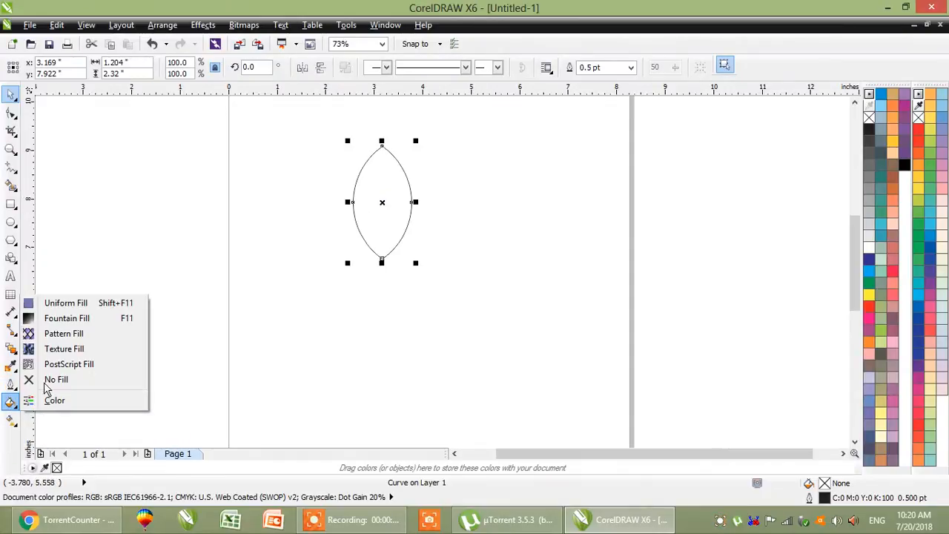
left_click(71, 318)
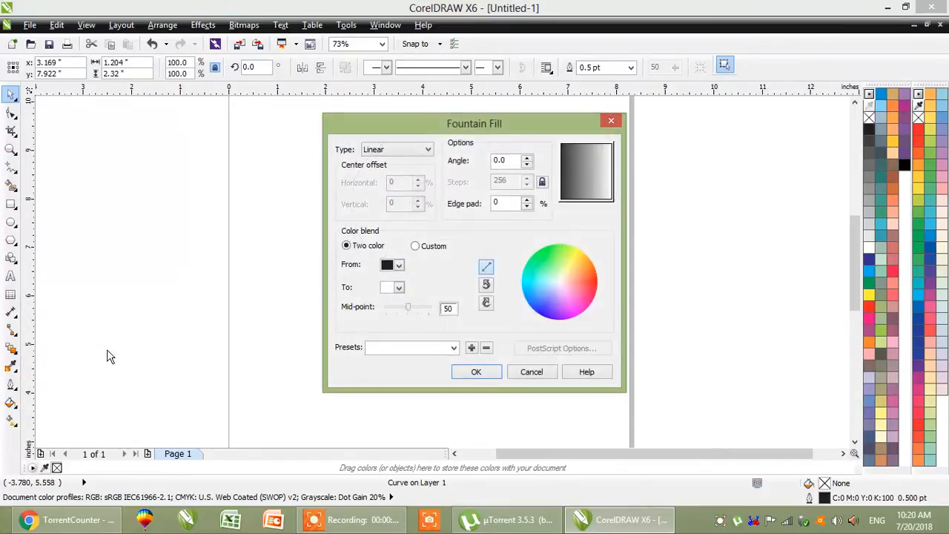
left_click(585, 154)
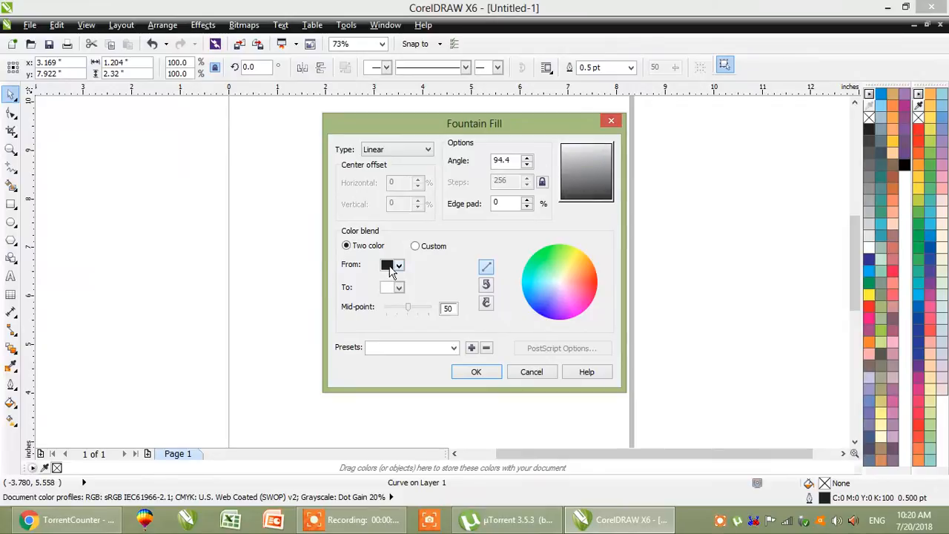
left_click(395, 267)
left_click(409, 289)
left_click(399, 288)
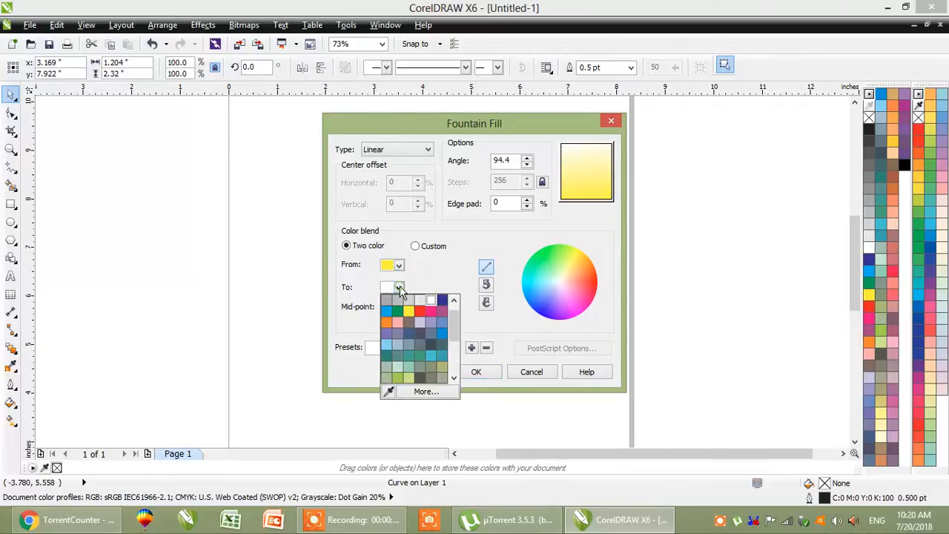
left_click(386, 323)
left_click(493, 372)
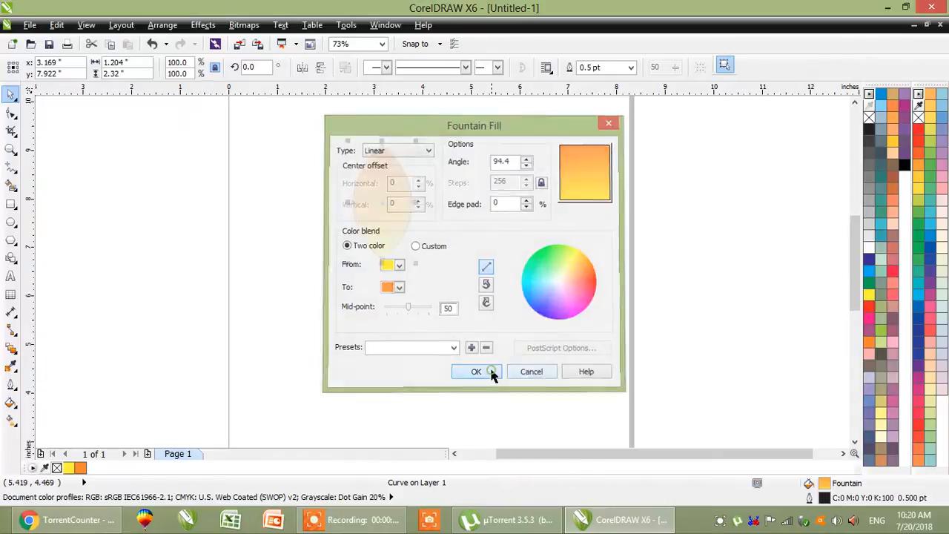
right_click(868, 118)
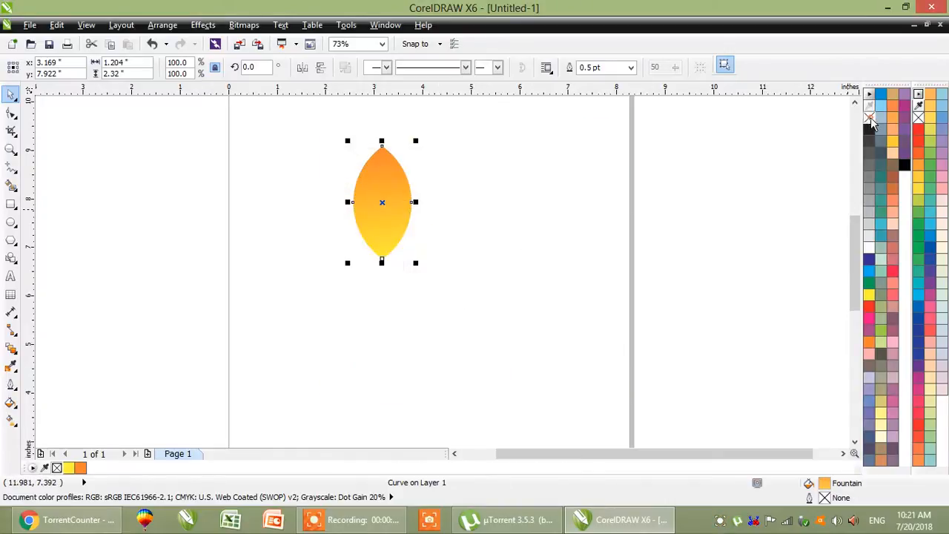
Add a centred copy of the leaf scaled to about 85.5% and mirror it both vertically and horizontally to reverse its gradient
scroll(335, 133, "up", 2)
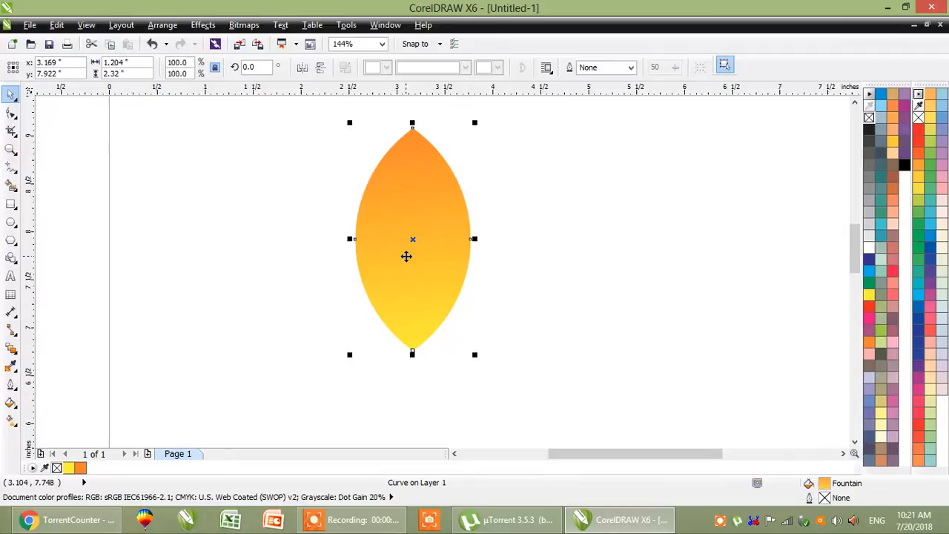
left_click_drag(476, 121, 467, 138)
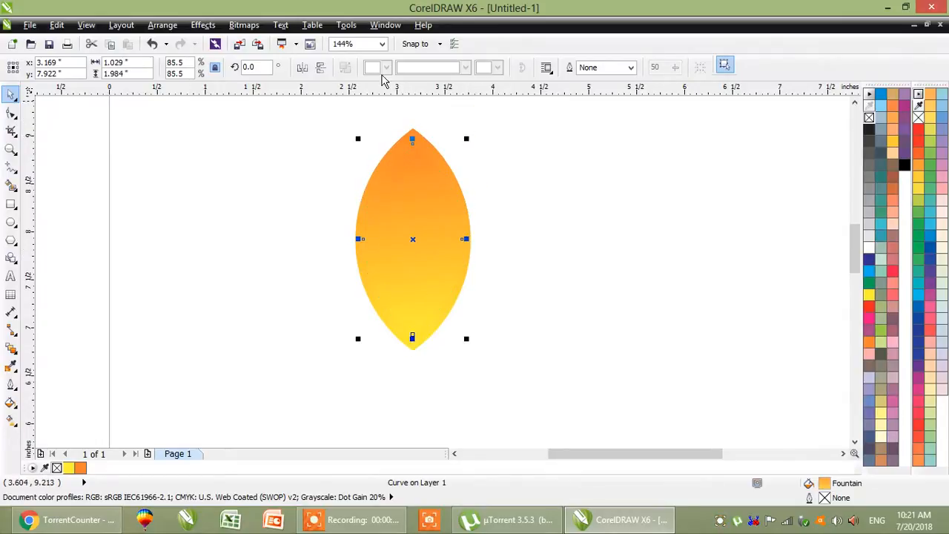
left_click(320, 68)
left_click(302, 67)
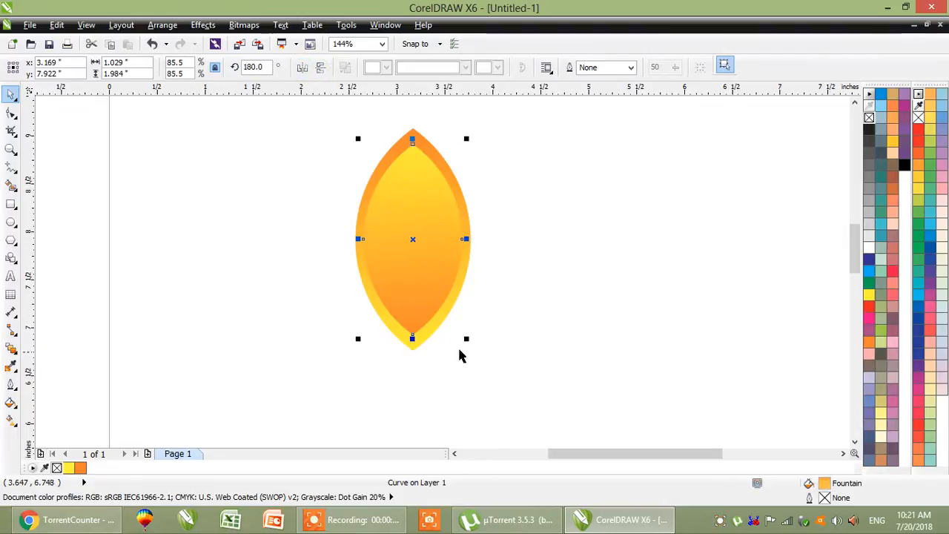
Group the two nested leaf shapes and rotate the group by 45 degrees
left_click(530, 307)
left_click_drag(301, 115, 536, 430)
key("ctrl+g")
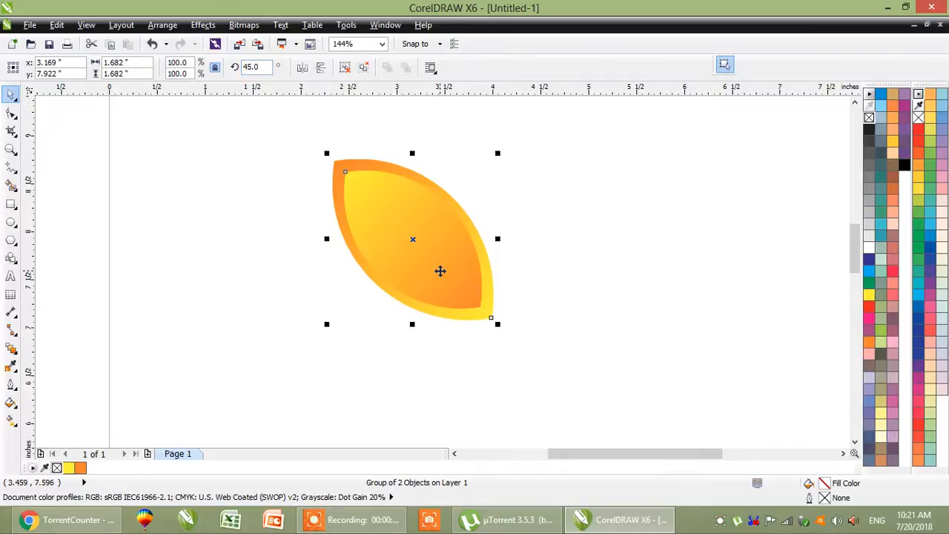
Place a horizontally mirrored copy of the leaf beside the original and group both into a leaf pair
left_click_drag(437, 270, 598, 274)
right_click(608, 269)
left_click(302, 69)
left_click(551, 373)
left_click_drag(289, 112, 733, 386)
key("ctrl+g")
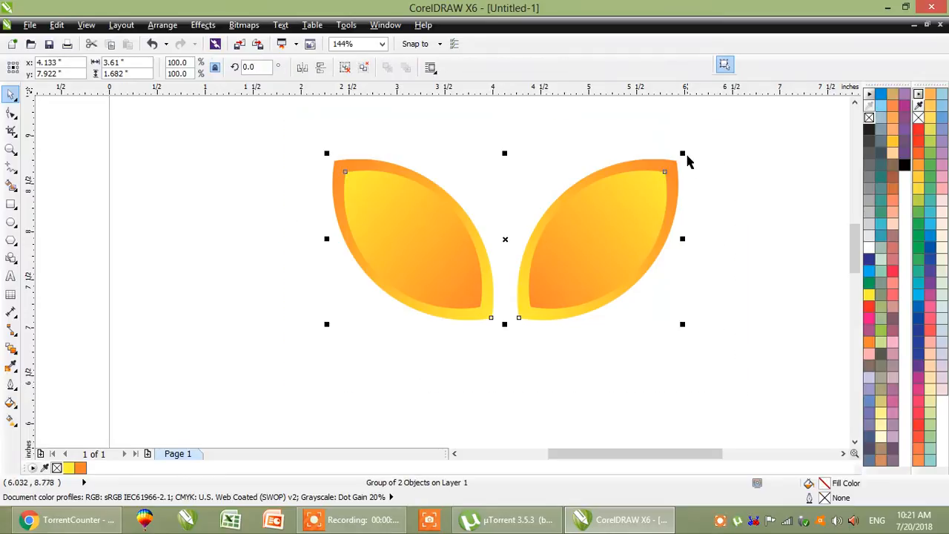
Scale the leaf pair down to about 41.4% and place a copy so that two pairs are vertically aligned
left_click_drag(685, 152, 580, 207)
left_click(648, 307)
left_click_drag(541, 231, 561, 134)
right_click(562, 134)
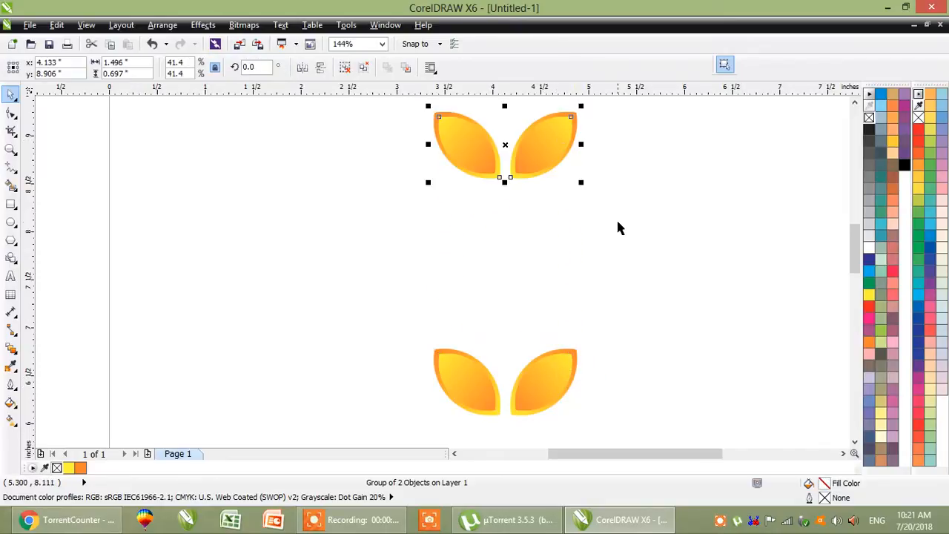
Move the lower leaf pair straight down until it is about 4 inches below the upper pair
scroll(651, 264, "down", 3)
scroll(652, 267, "down", 3)
left_click_drag(622, 295, 622, 329)
left_click(646, 257)
key("F2")
left_click_drag(541, 194, 671, 382)
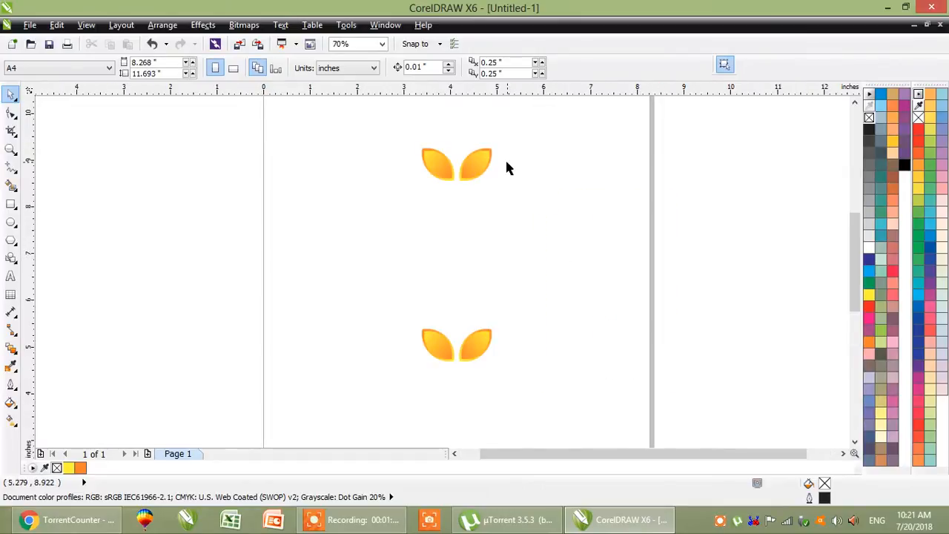
Shrink the upper leaf pair to about half its size around its centre
left_click(475, 169)
left_click_drag(495, 142, 477, 156)
left_click(535, 228)
left_click(471, 166)
left_click(521, 206)
left_click(477, 356)
left_click(454, 165)
left_click(364, 273)
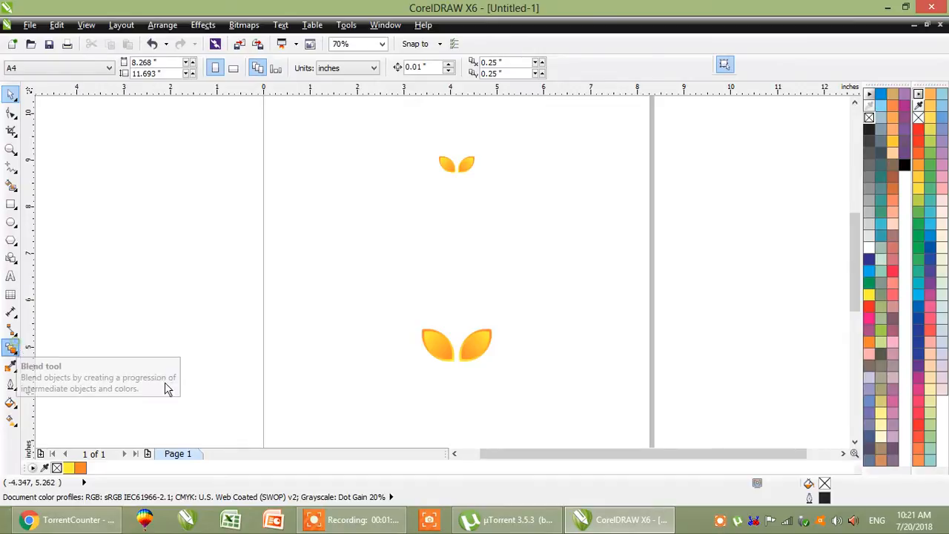
Blend the large lower leaf pair into the small upper pair using 7 steps
left_click(13, 346)
left_click_drag(475, 353, 456, 165)
key("space")
double_click(345, 62)
type("8")
key("Return")
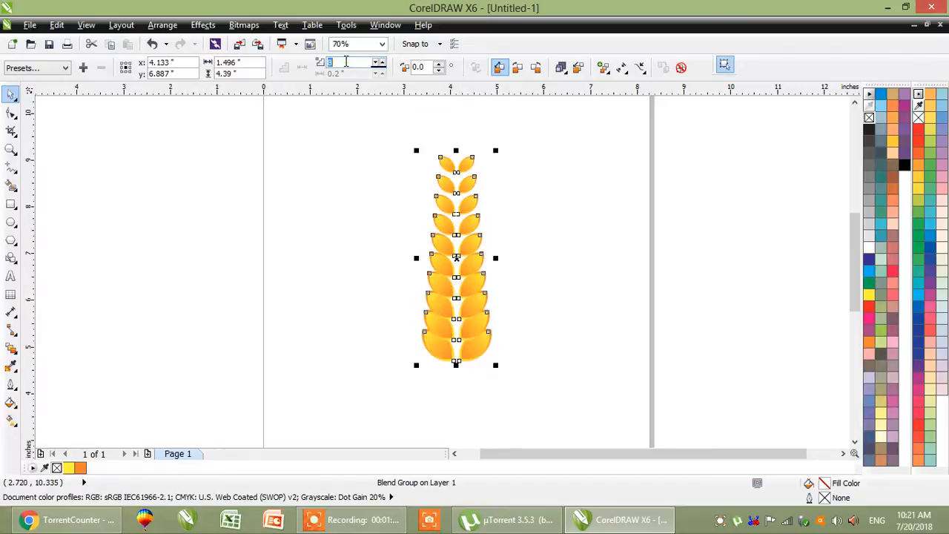
left_click(365, 257)
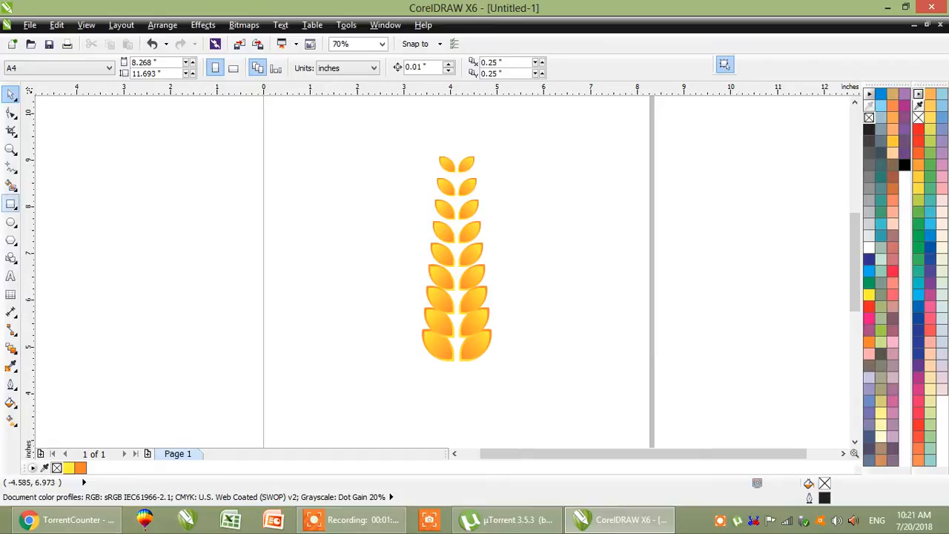
Draw a circle about 6.46 inches in diameter and position it to the left of the leaf blend
left_click(11, 222)
left_click_drag(176, 190, 295, 341)
key("space")
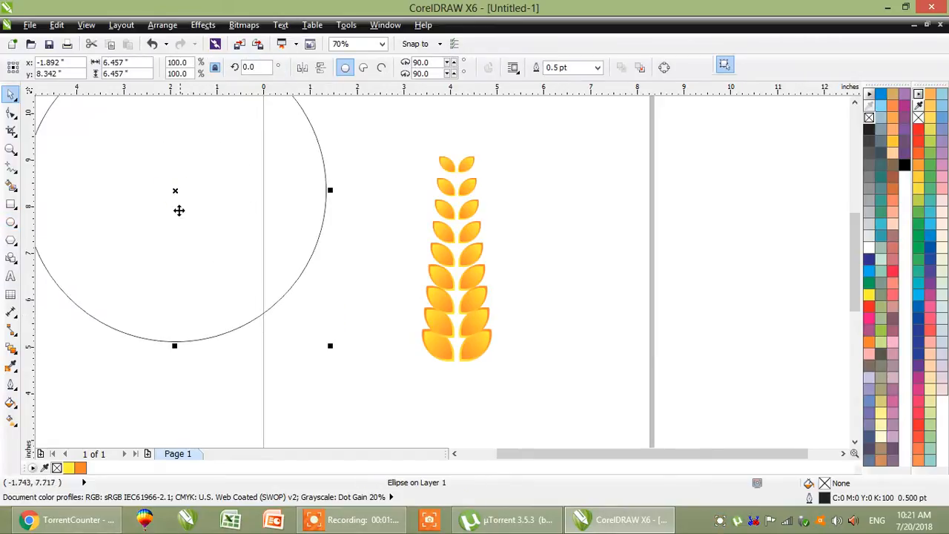
left_click_drag(175, 192, 231, 262)
Attach the leaf blend to the circle as its new path
left_click(475, 279)
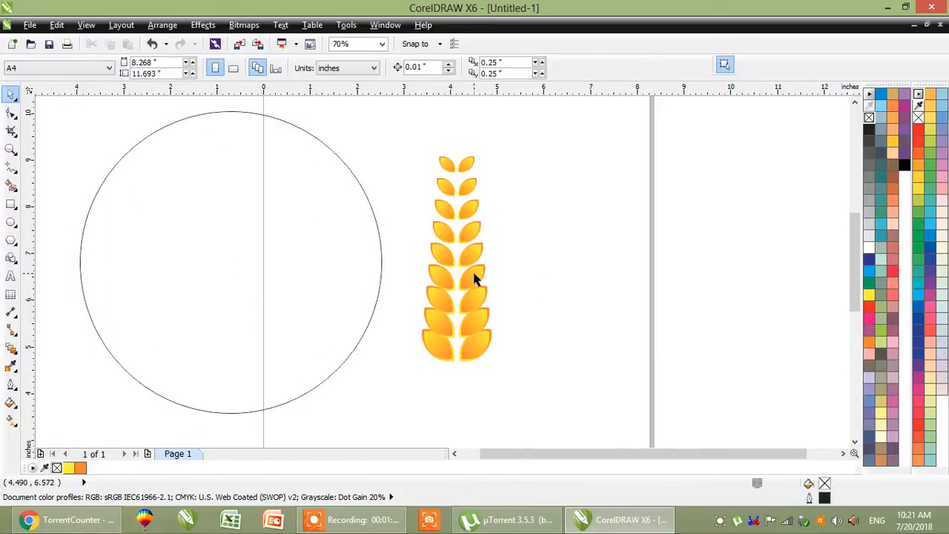
left_click(198, 25)
left_click(219, 108)
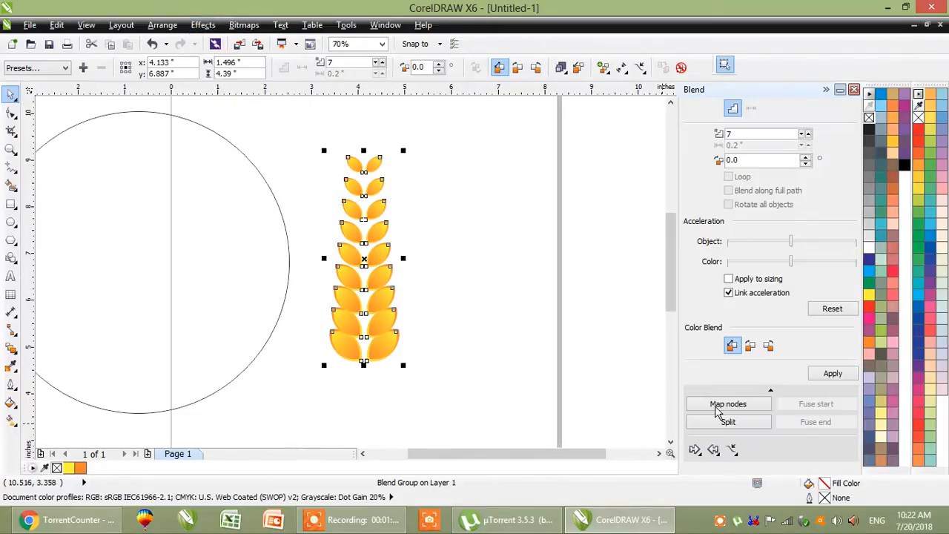
left_click(732, 450)
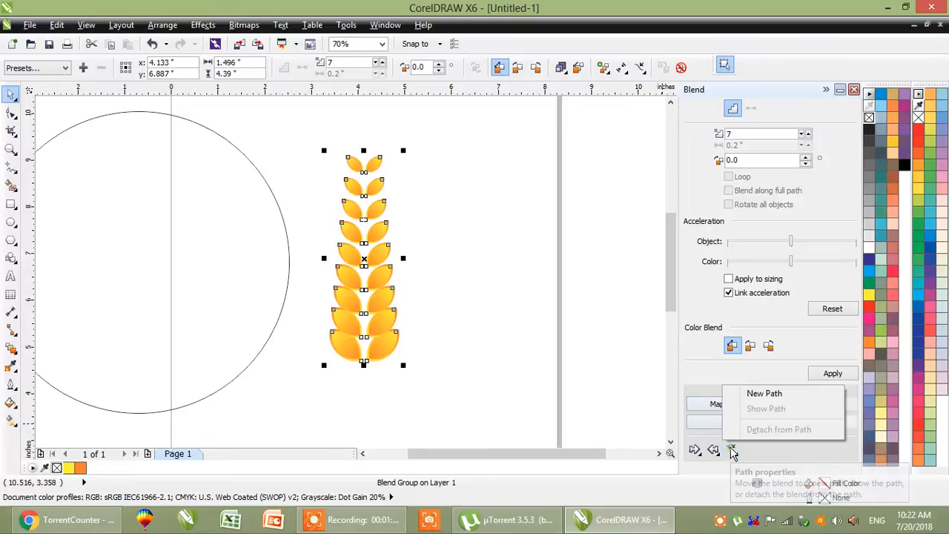
left_click(772, 394)
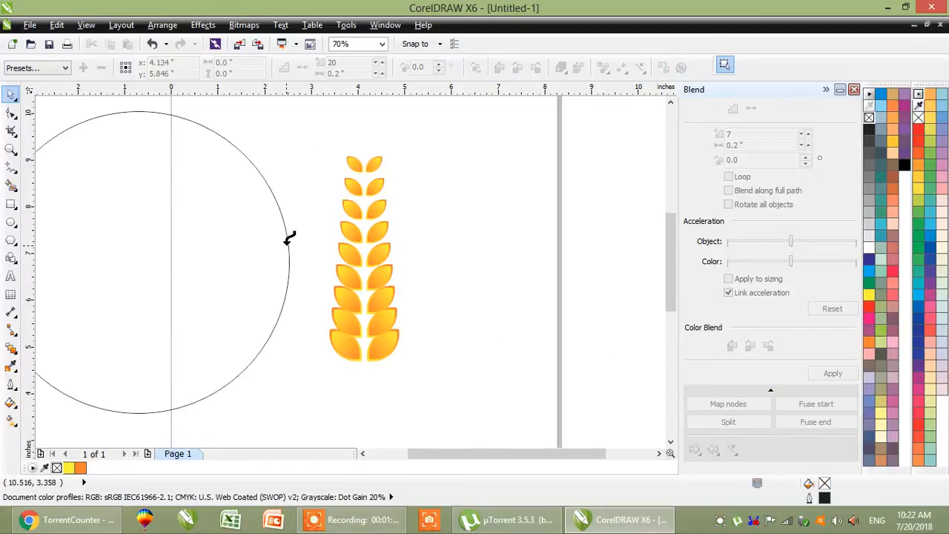
left_click(289, 239)
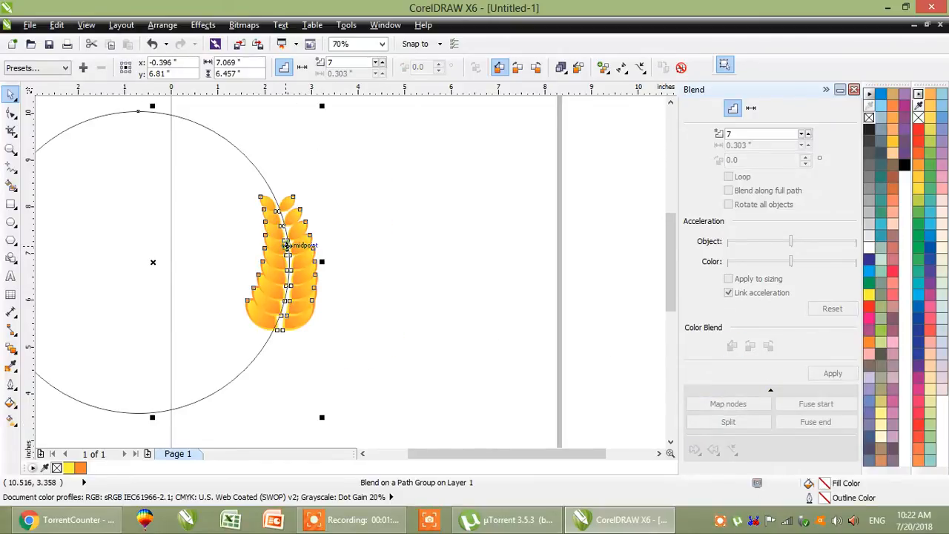
Spread the blend along the circle by moving its bottom leaf pair further down and its top pair further up
left_click(303, 320)
left_click_drag(279, 327, 264, 344)
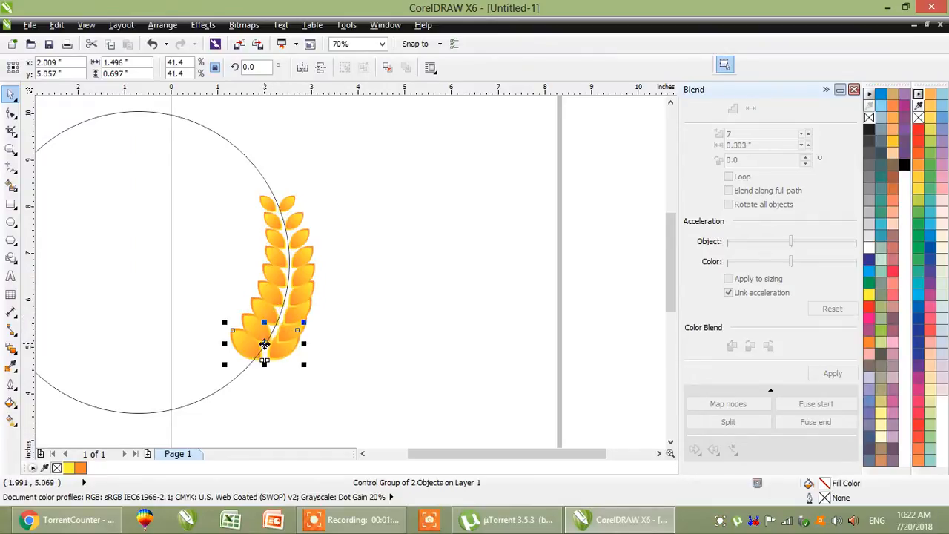
left_click(285, 208)
left_click_drag(279, 203, 261, 172)
left_click(377, 272)
Rotate the small top leaf pair by about 33.9 degrees so it follows the circle
left_click(265, 168)
key("F2")
left_click_drag(212, 141, 306, 203)
left_click(315, 276)
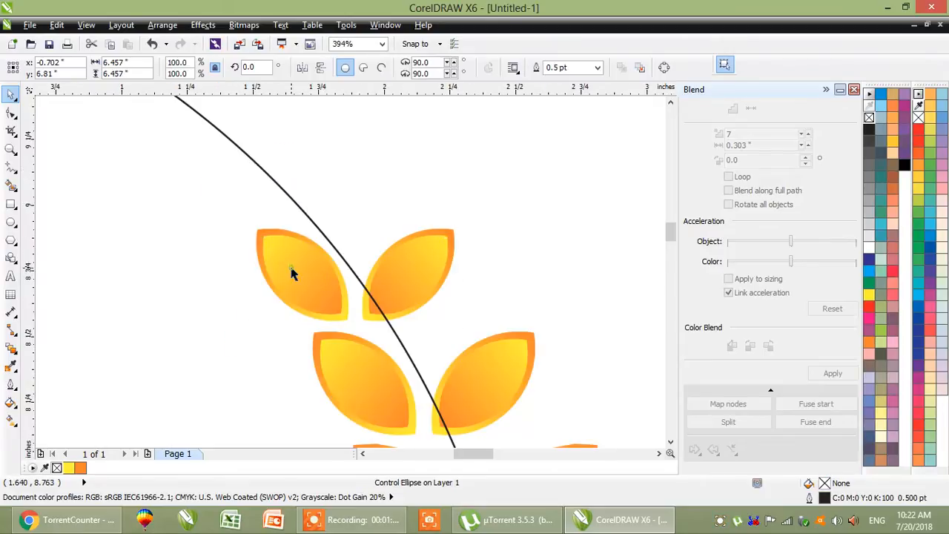
left_click(434, 234)
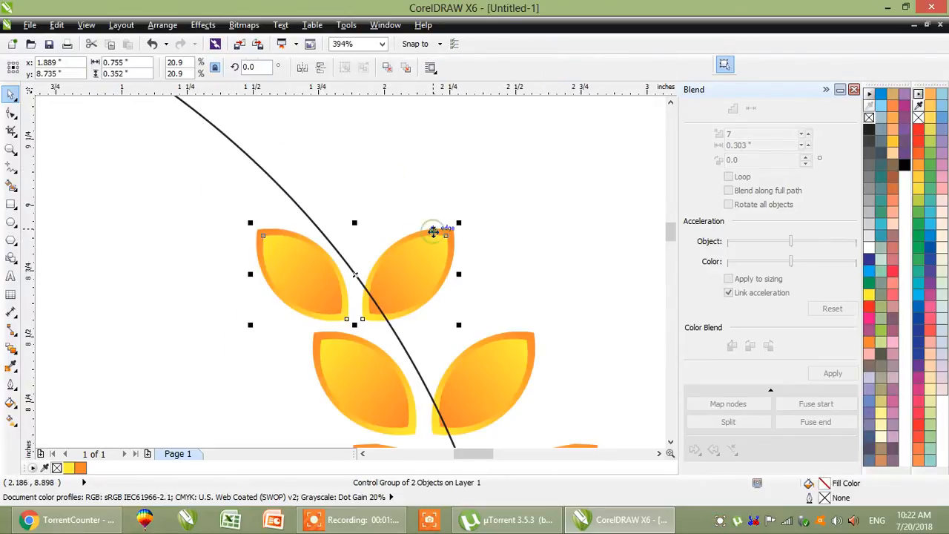
left_click(434, 233)
left_click_drag(250, 223, 251, 289)
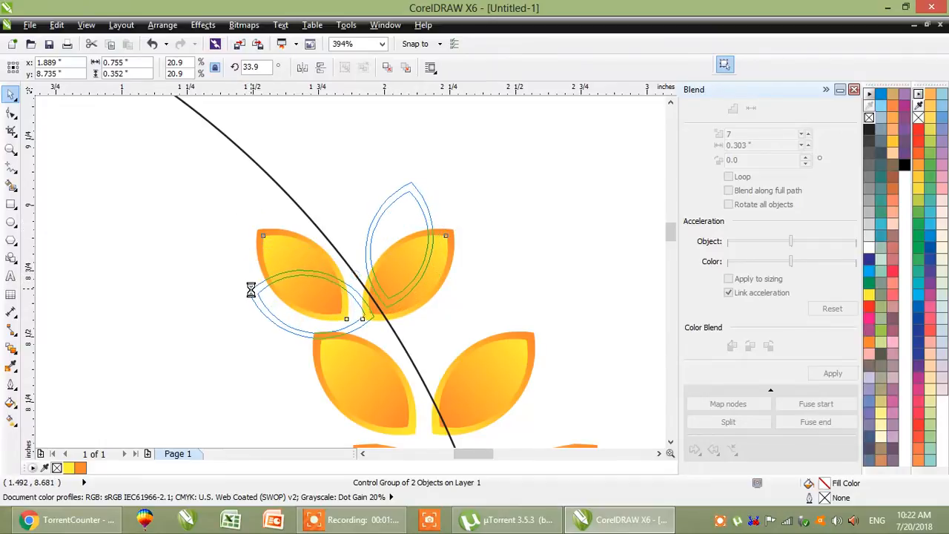
left_click(202, 266)
Rotate the large bottom leaf pair to about 329 degrees so it follows the curve of the circle
scroll(358, 320, "down", 3)
scroll(365, 345, "down", 2)
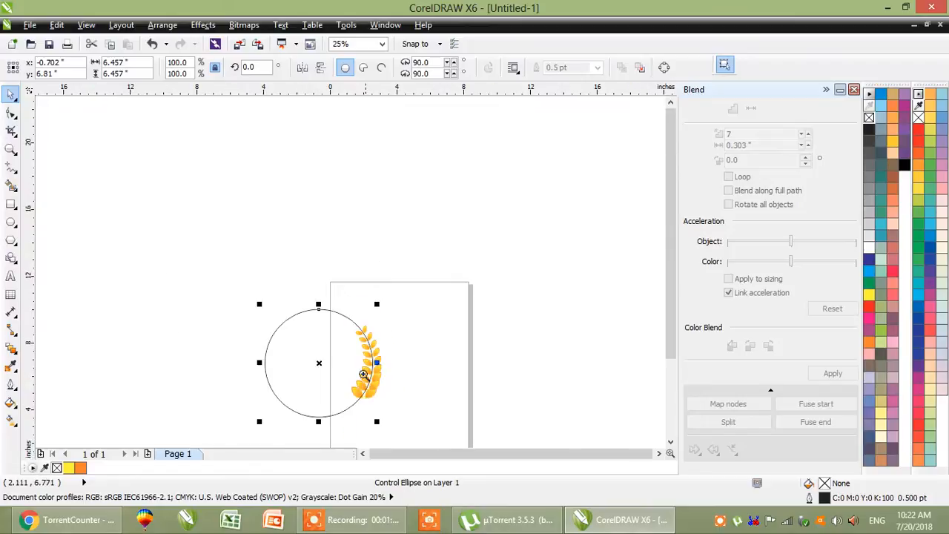
scroll(392, 416, "up", 8)
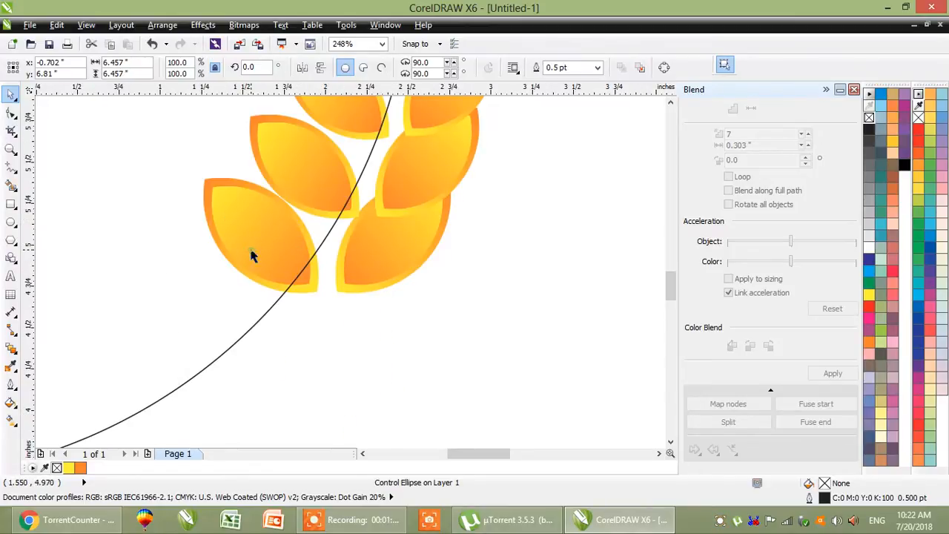
left_click(321, 320)
left_click(269, 286)
left_click(268, 280)
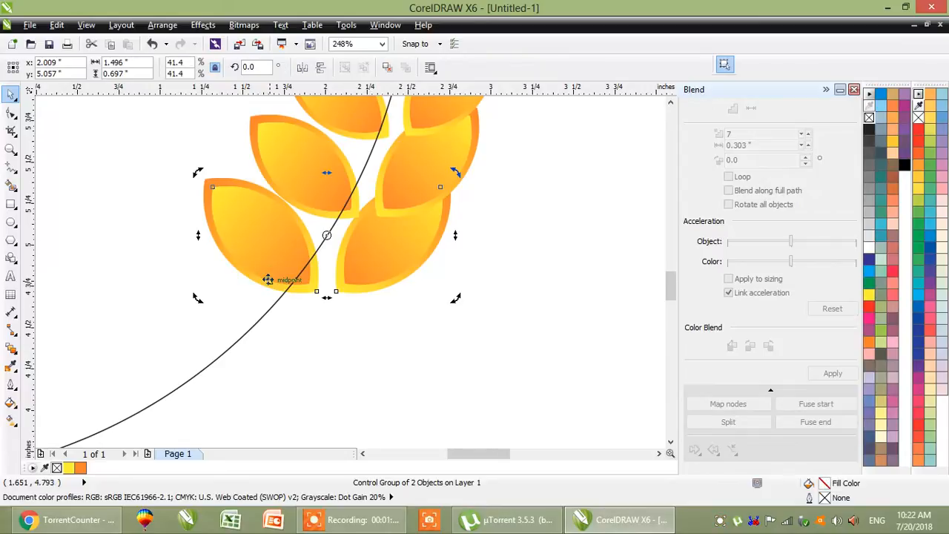
left_click_drag(452, 165, 481, 249)
left_click(475, 247)
Move the bottom leaf pair further down along the circle to space out the blended leaves
left_click(355, 267)
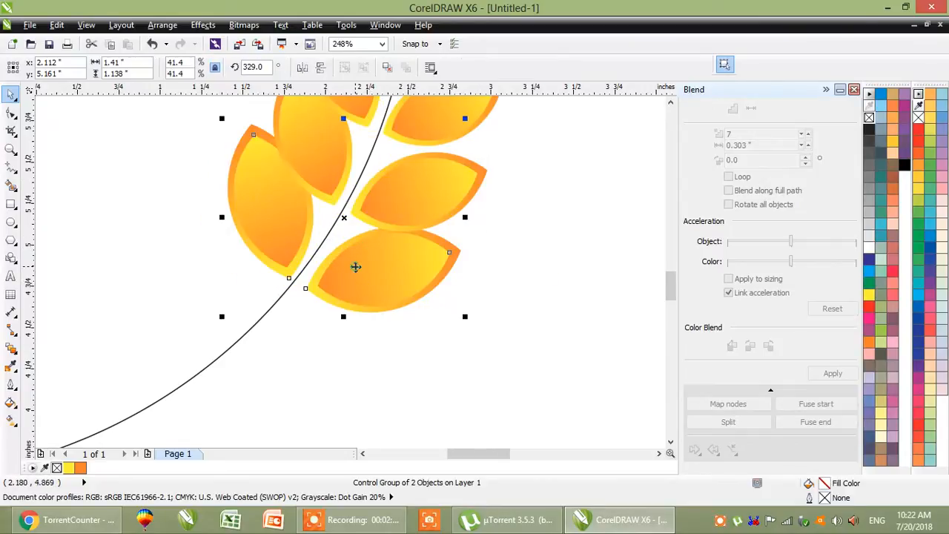
left_click_drag(350, 284, 261, 385)
left_click(536, 381)
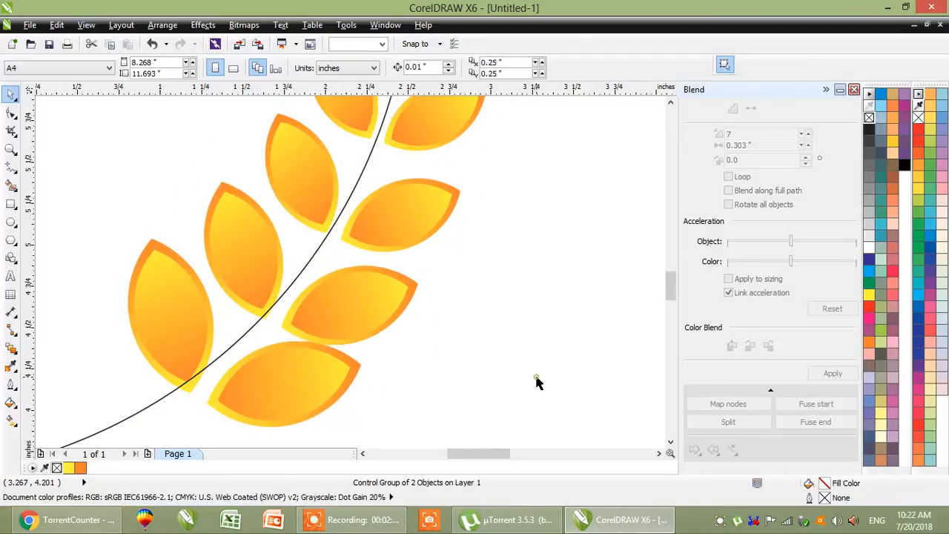
scroll(445, 382, "down", 3)
scroll(442, 372, "down", 3)
key("F2")
left_click_drag(272, 212, 490, 414)
left_click(468, 288)
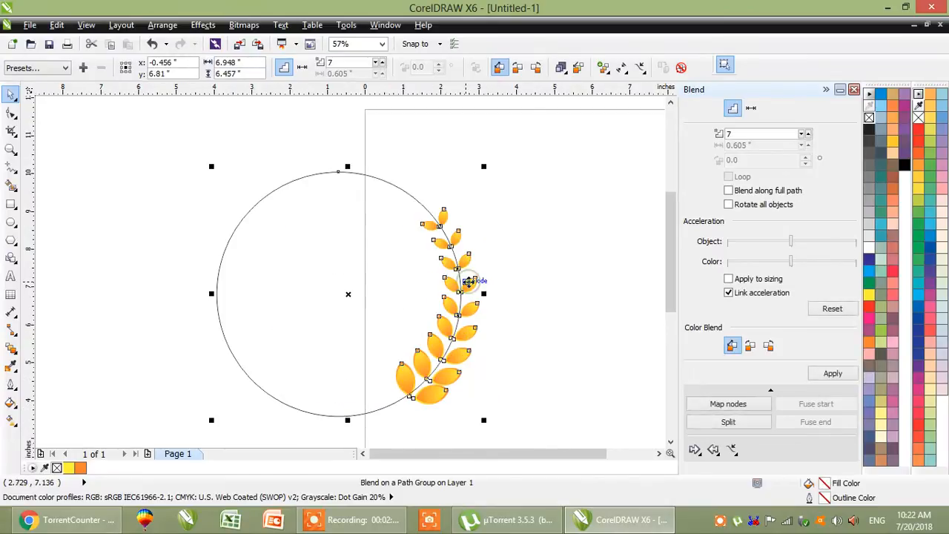
left_click(496, 244)
left_click(441, 216)
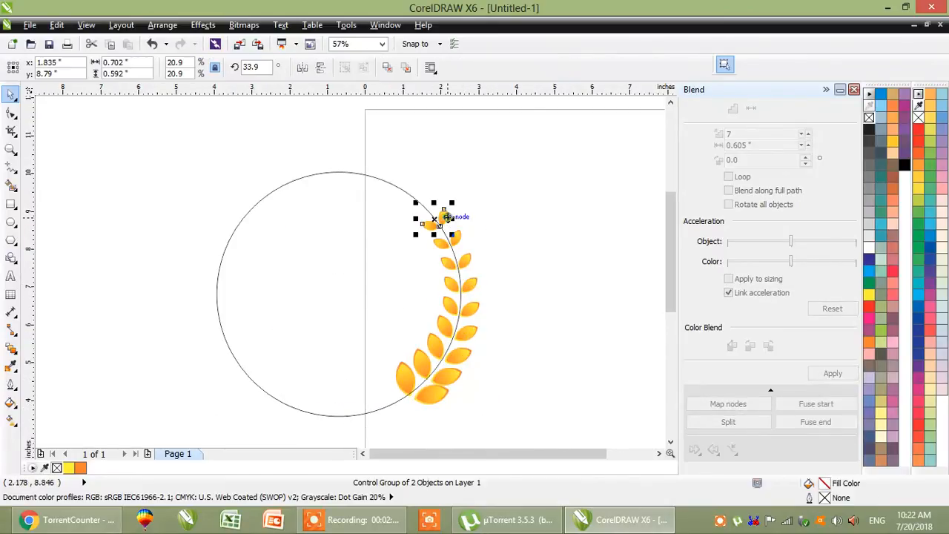
left_click(515, 269)
left_click(443, 216)
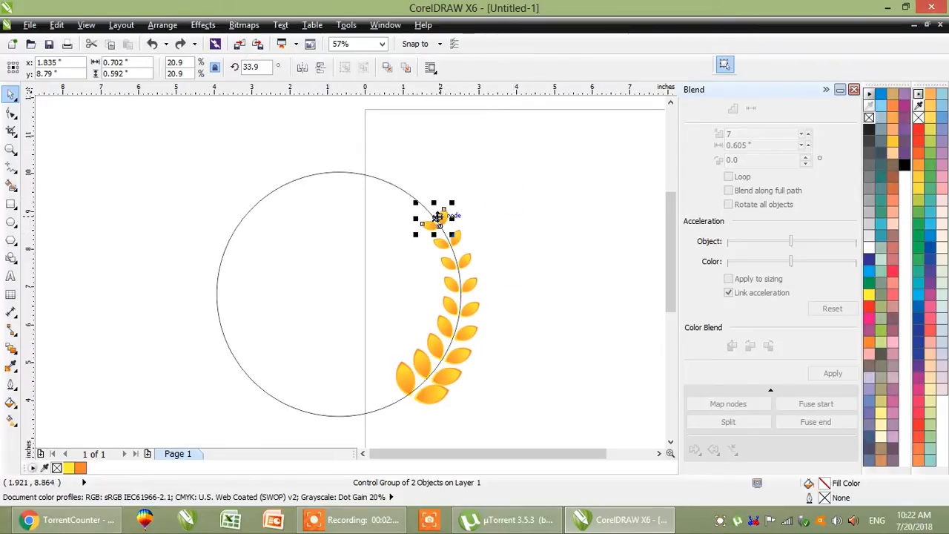
left_click(465, 215)
left_click(440, 215)
right_click(443, 223)
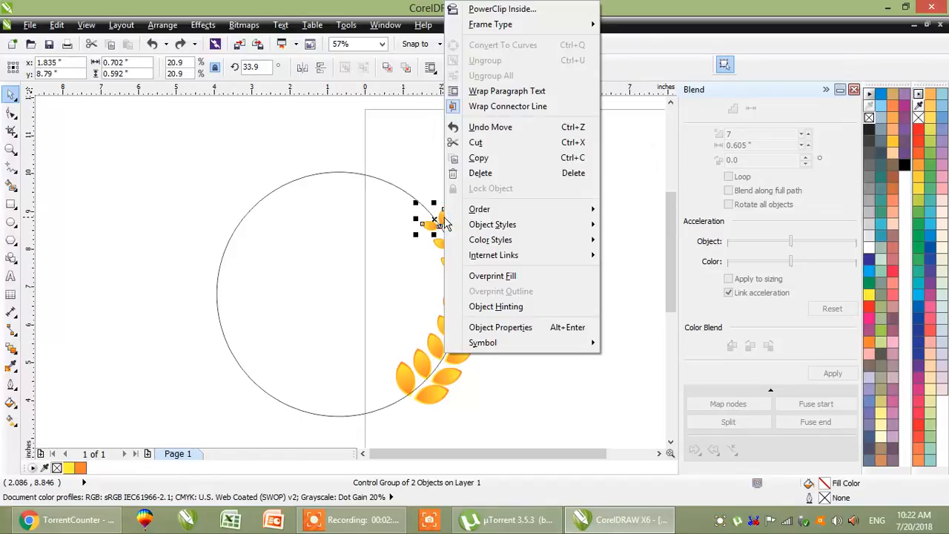
left_click(413, 280)
Break the leaf blend on the circle apart into separate objects
left_click(470, 265)
right_click(465, 256)
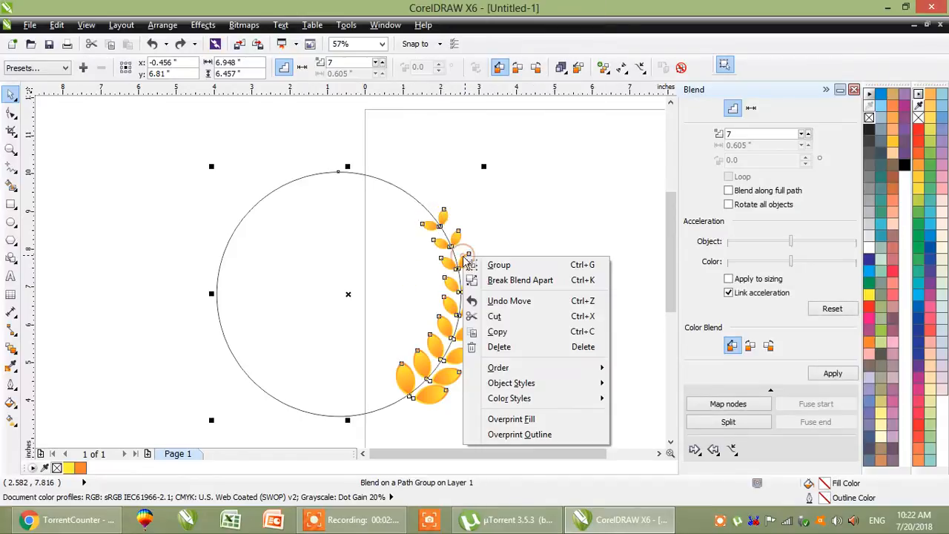
left_click(520, 281)
Place a copy of the branch's small top leaf pair in the empty area beside the circle
left_click(521, 218)
left_click_drag(441, 224, 534, 196)
left_click(512, 267)
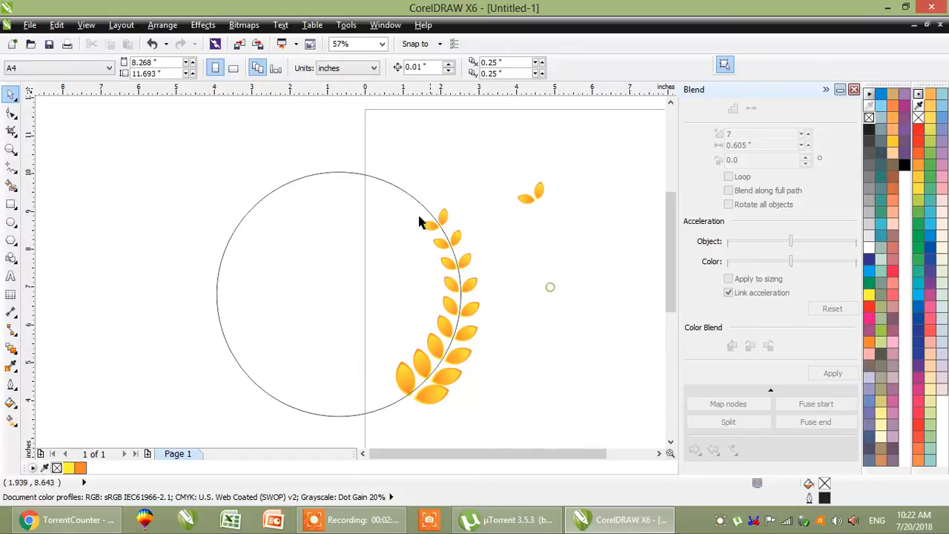
left_click_drag(361, 147, 509, 417)
left_click(542, 249)
Ungroup the copied leaf pair and delete its left leaf
key("F2")
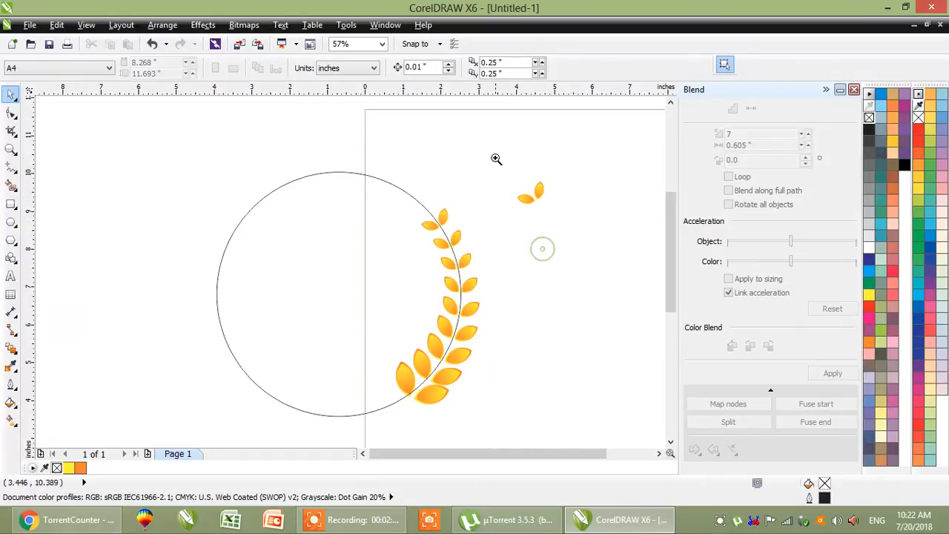
left_click_drag(496, 157, 571, 257)
left_click(383, 213)
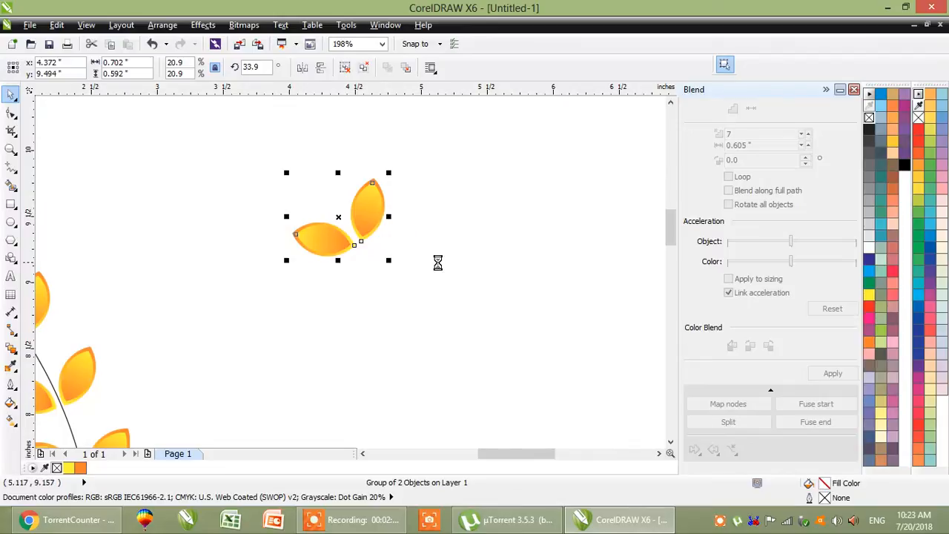
left_click(433, 264)
left_click(318, 232)
key("Delete")
left_click(447, 293)
Move the remaining single leaf to the upper tip of the branch on the circle
left_click_drag(359, 215, 138, 236)
left_click_drag(333, 301, 675, 351)
left_click_drag(498, 284, 338, 316)
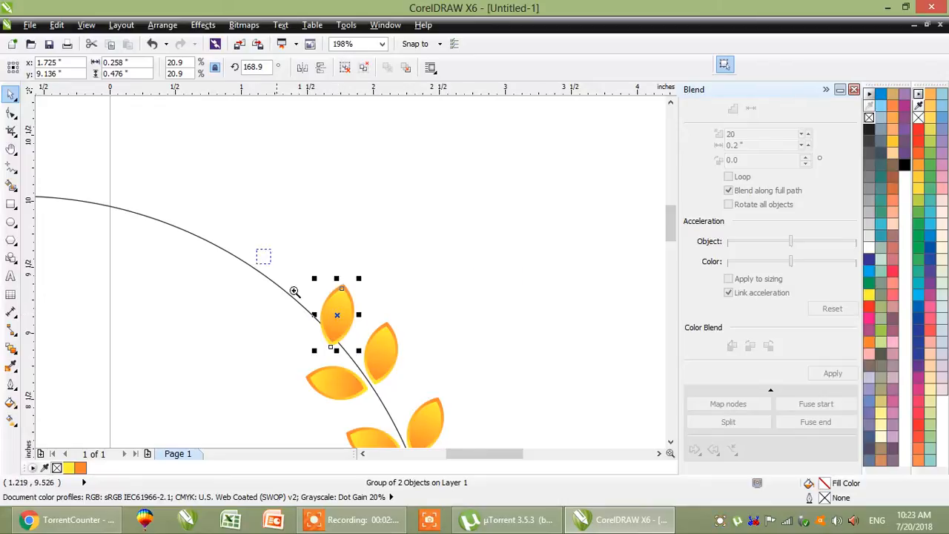
Rotate the tip leaf to about 227.3 degrees and centre it on the circle's line
left_click_drag(257, 250, 413, 380)
left_click(357, 268)
left_click(303, 177)
left_click(351, 235)
left_click(359, 260)
left_click_drag(306, 180, 276, 255)
left_click_drag(376, 293, 328, 295)
left_click_drag(239, 201, 238, 215)
left_click_drag(340, 296, 336, 299)
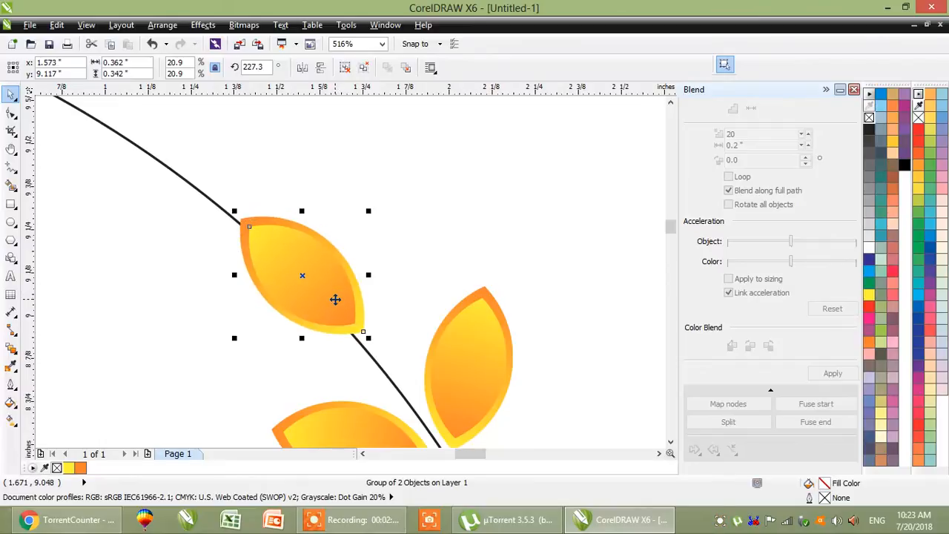
Select all leaves of the branch, including the tip leaf, without the circle, and group them
left_click(437, 247)
scroll(437, 248, "down", 6)
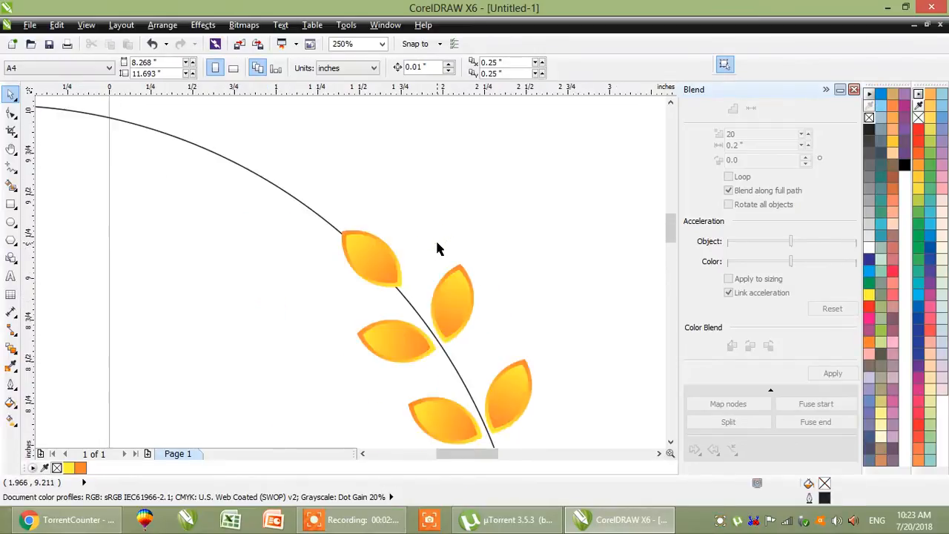
left_click_drag(470, 344, 470, 346)
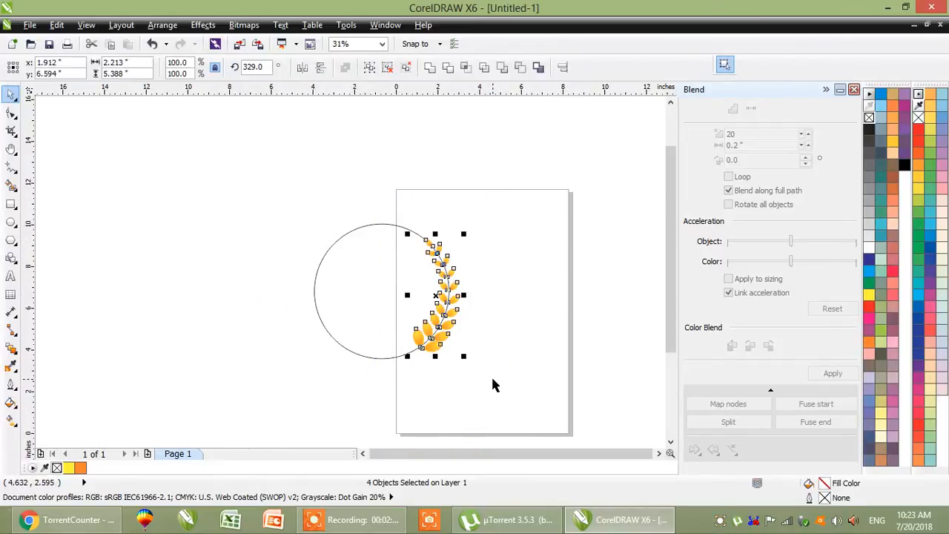
key("ctrl+g")
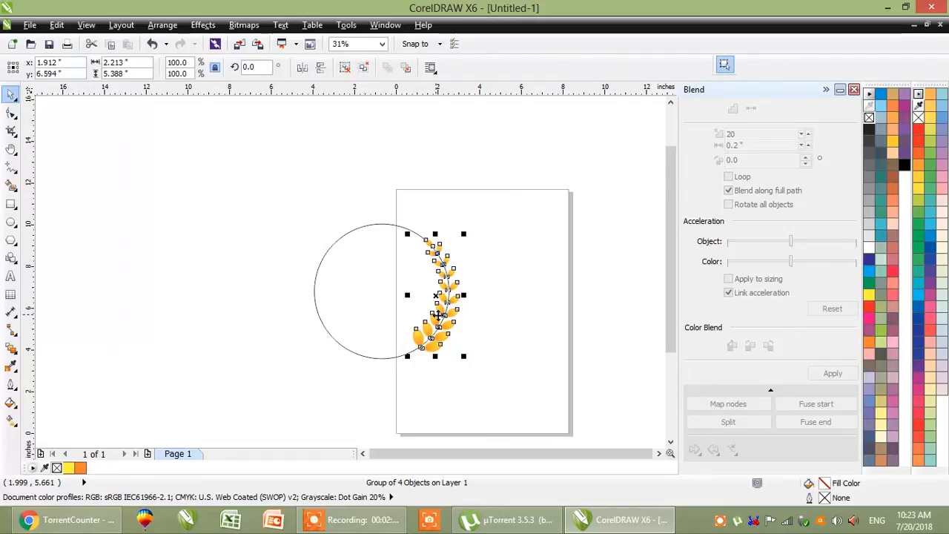
Duplicate the grouped branch to the opposite side of the circle and mirror the copy horizontally
left_click_drag(436, 295, 334, 294)
right_click(334, 295)
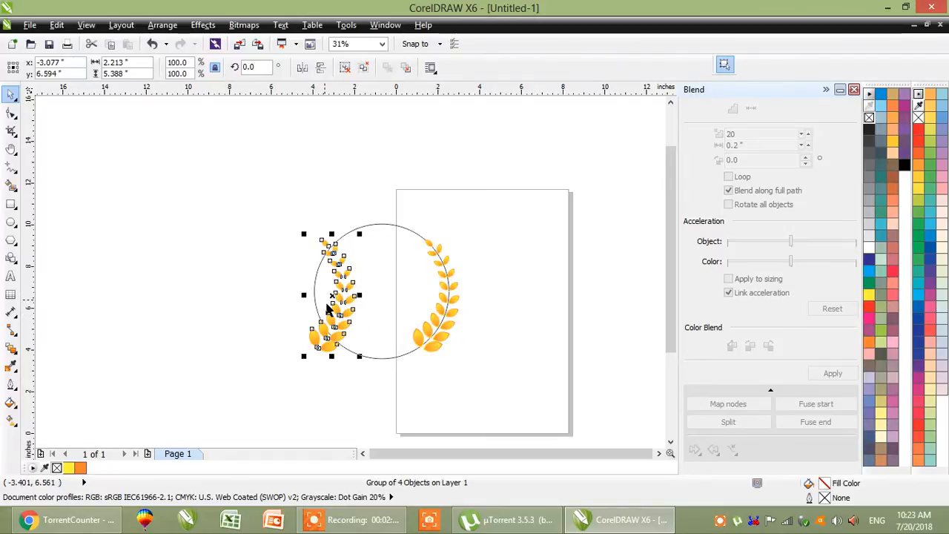
left_click(302, 68)
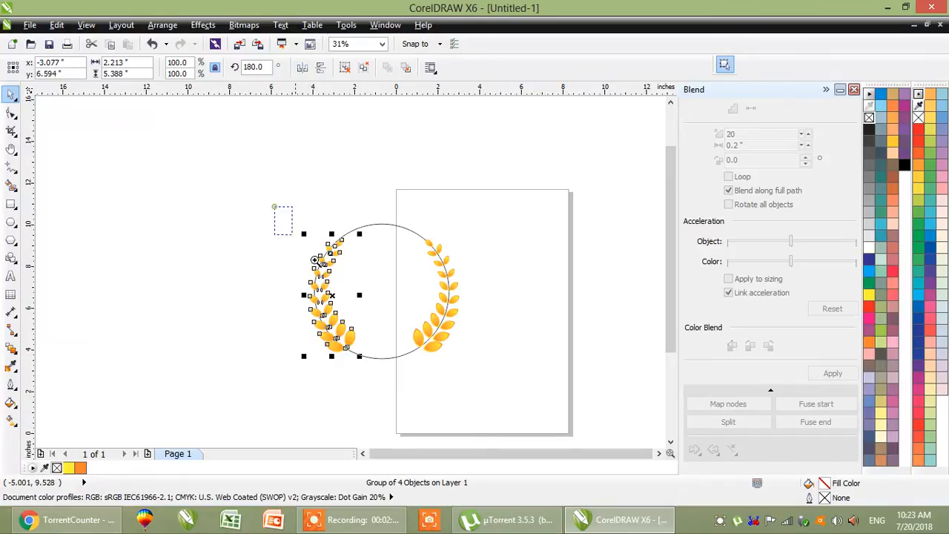
Move the mirrored branch outward so its leaves sit along the circle's left side
scroll(315, 259, "up", 4)
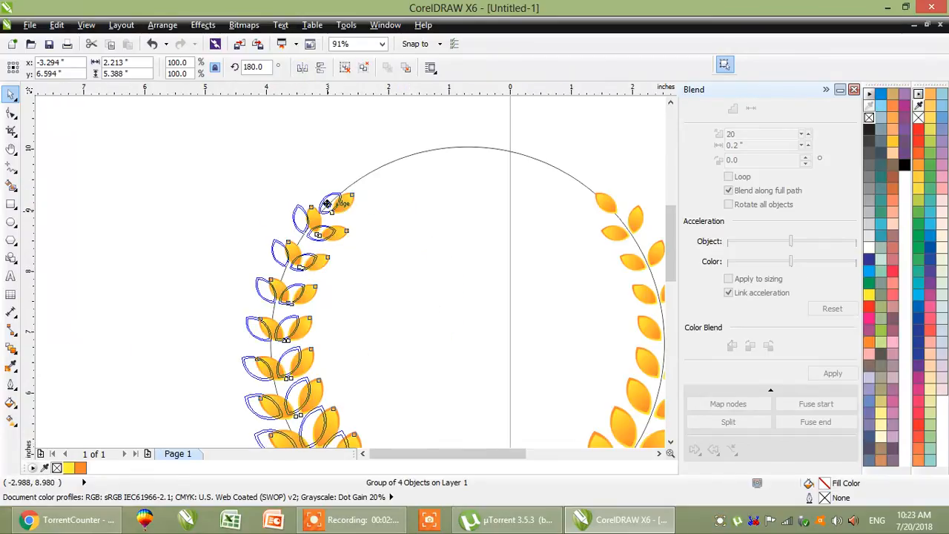
scroll(401, 240, "down", 3)
left_click(402, 245)
scroll(403, 246, "down", 1)
left_click(298, 209)
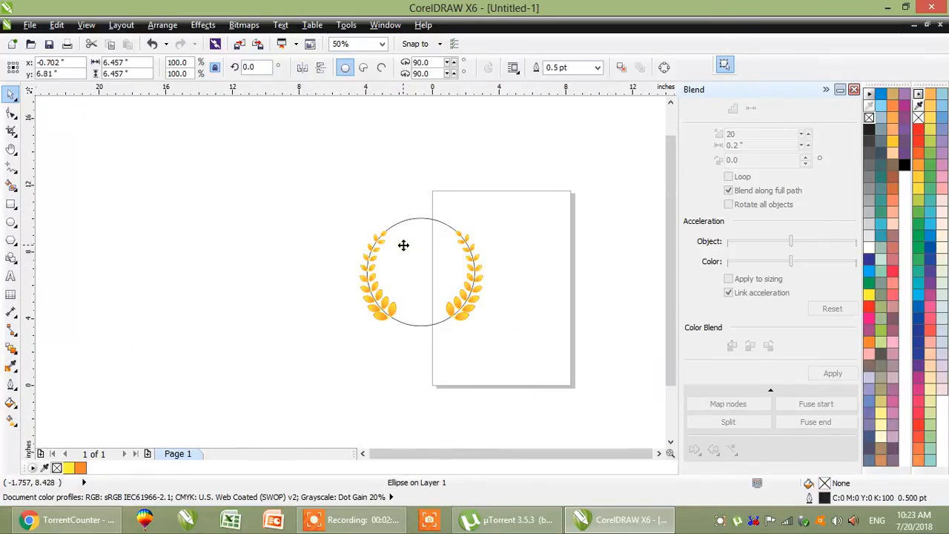
Delete the guide circle between the two branches
key("F2")
left_click_drag(287, 181, 545, 393)
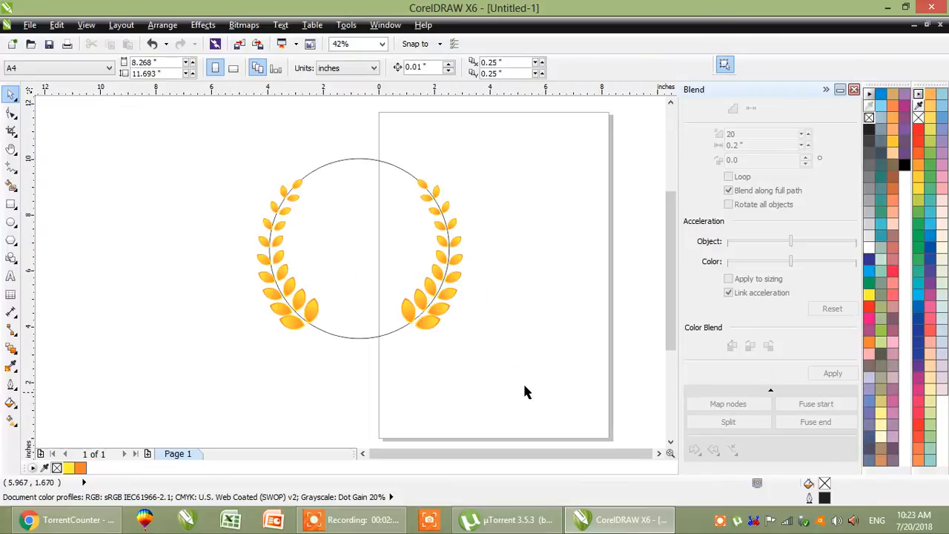
left_click(379, 335)
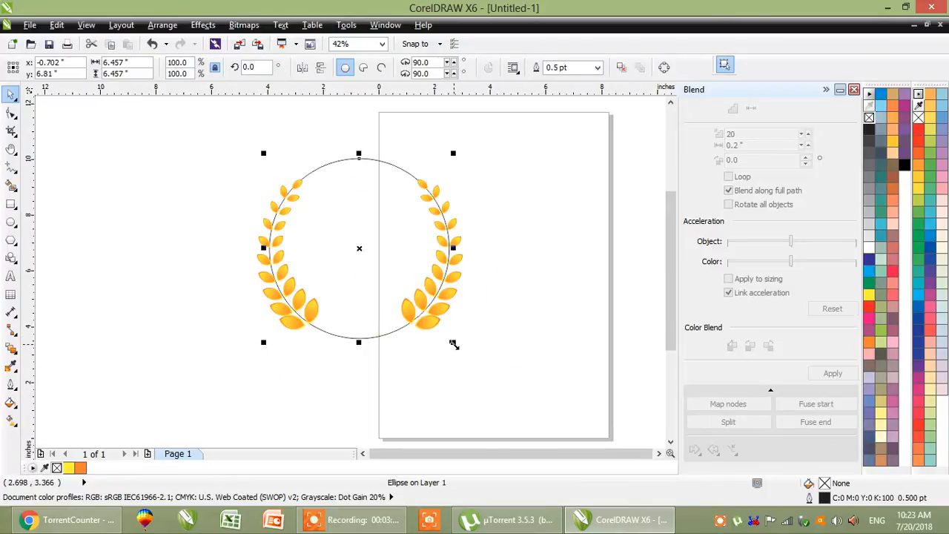
key("Delete")
Group the two branches and move the wreath into the empty area left of the page
left_click_drag(253, 193, 542, 401)
key("ctrl+g")
left_click(496, 356)
left_click_drag(436, 333, 323, 313)
left_click(324, 368)
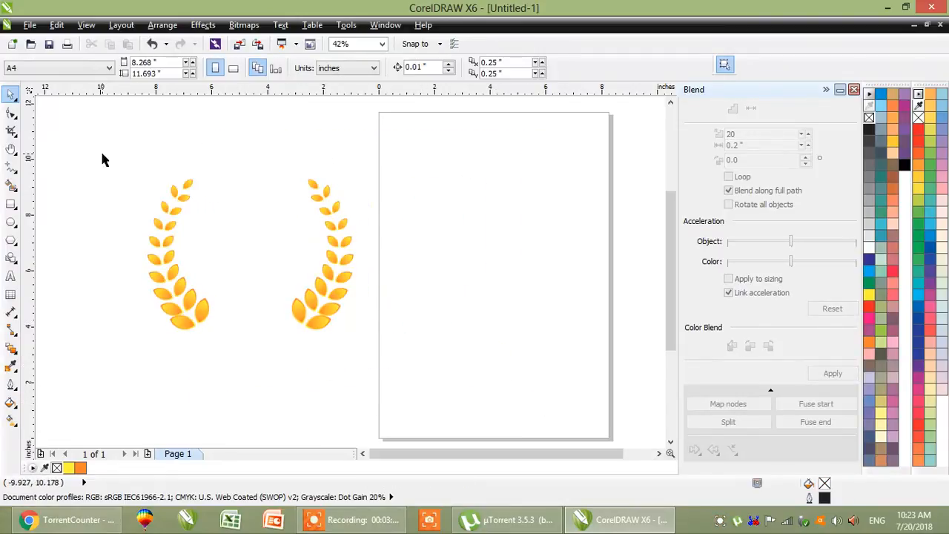
Examine the finished pair of branches in full-screen preview, from a distance and enlarged
left_click_drag(104, 160, 445, 406)
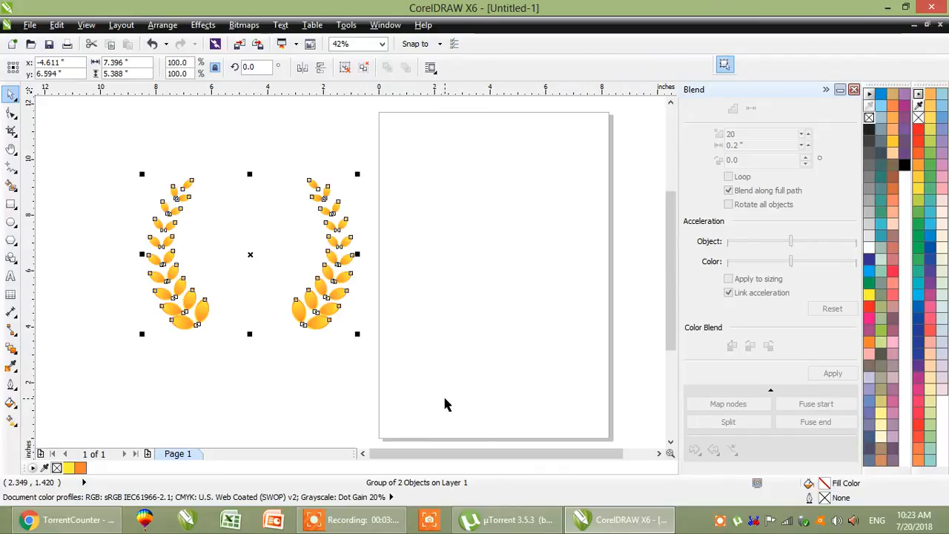
key("F9")
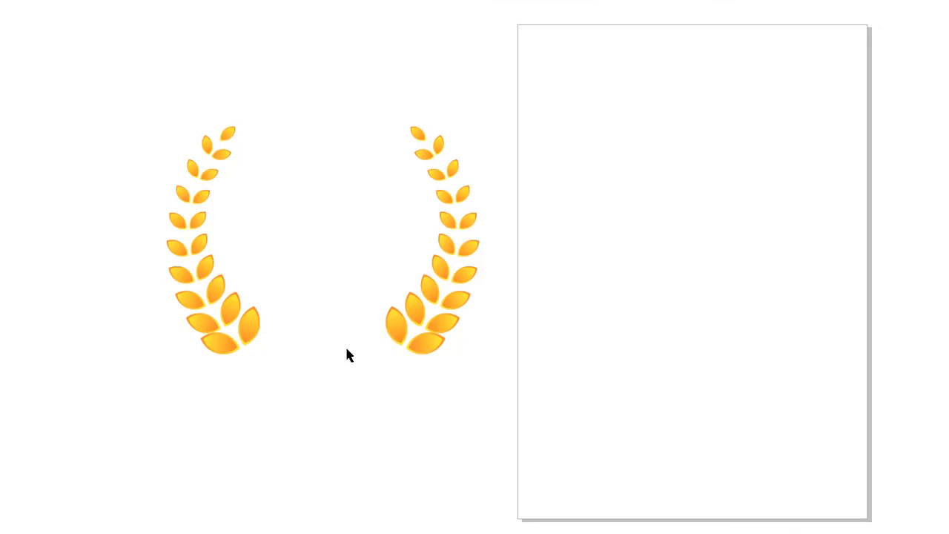
key("F9")
key("F2")
left_click_drag(135, 158, 356, 337)
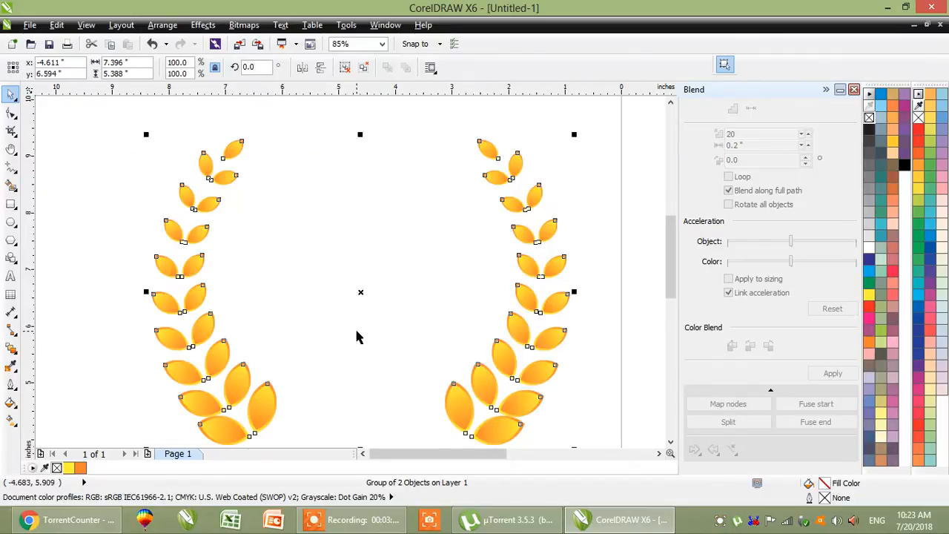
key("F9")
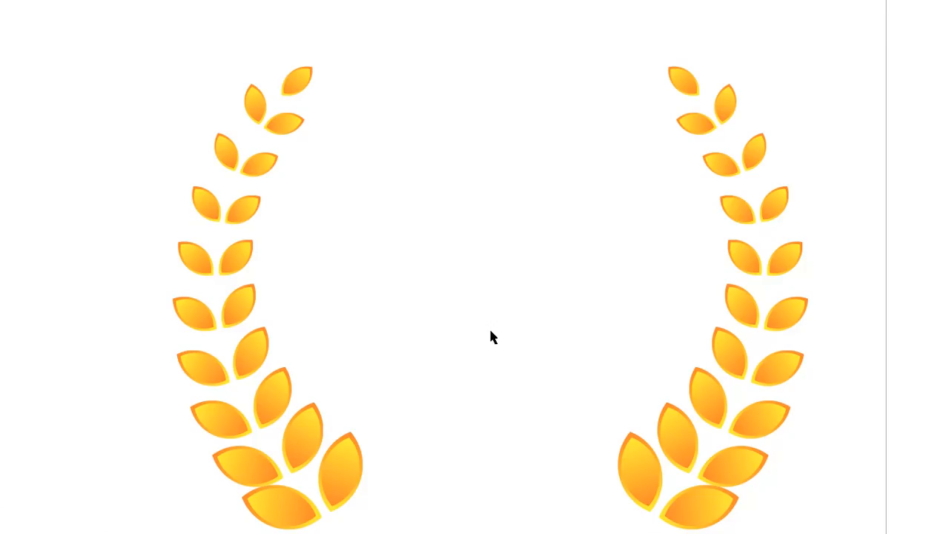
key("F9")
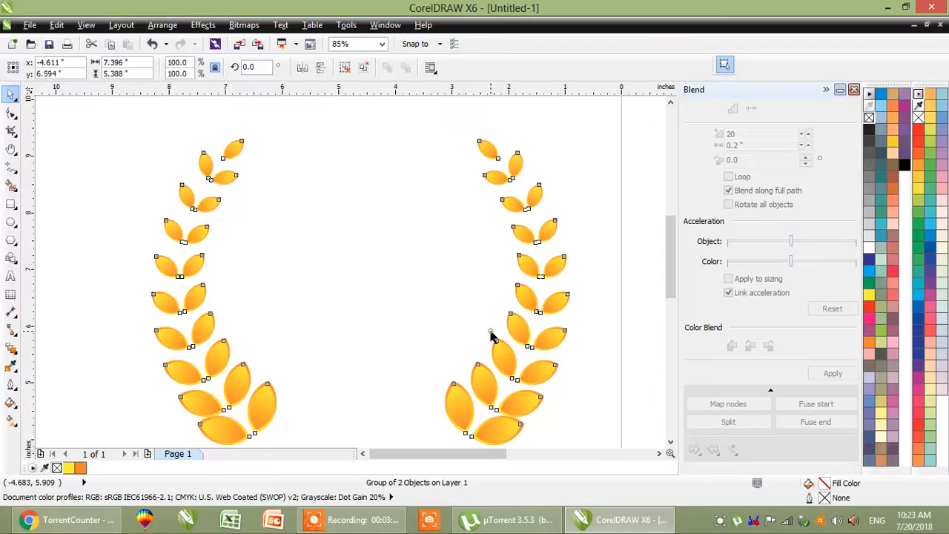
left_click(365, 525)
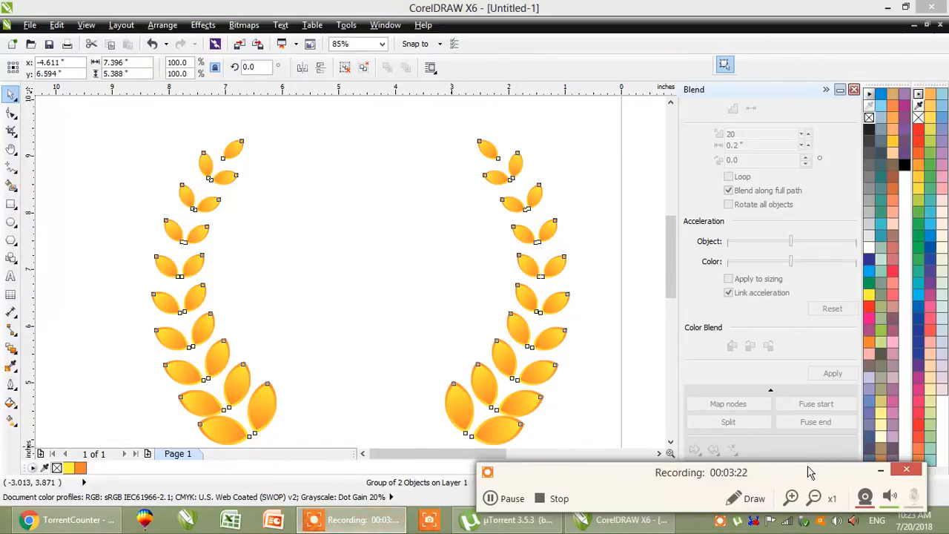
left_click(882, 471)
Undo the wreath's move, the grouping and the circle's deletion, keeping the left branch aligned along the circle
left_click(388, 289)
scroll(388, 285, "down", 3)
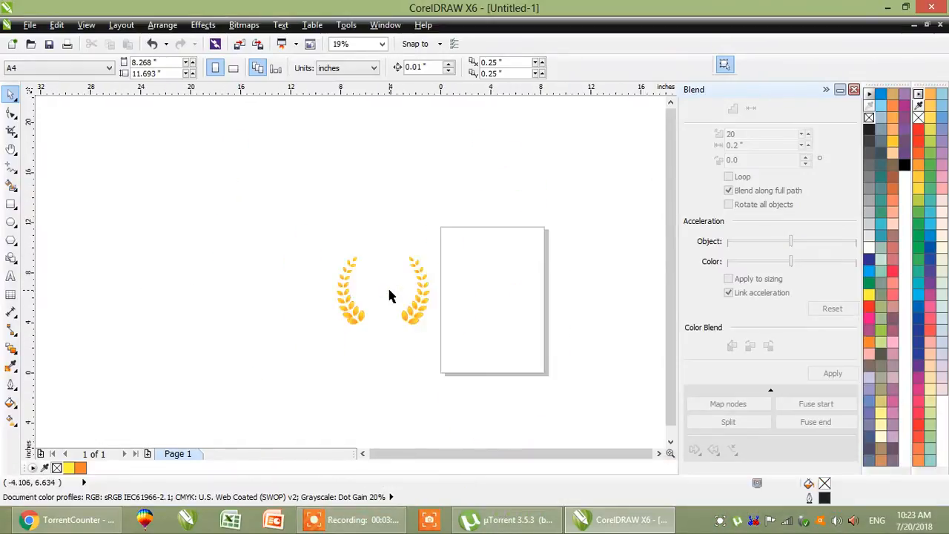
left_click_drag(314, 230, 512, 364)
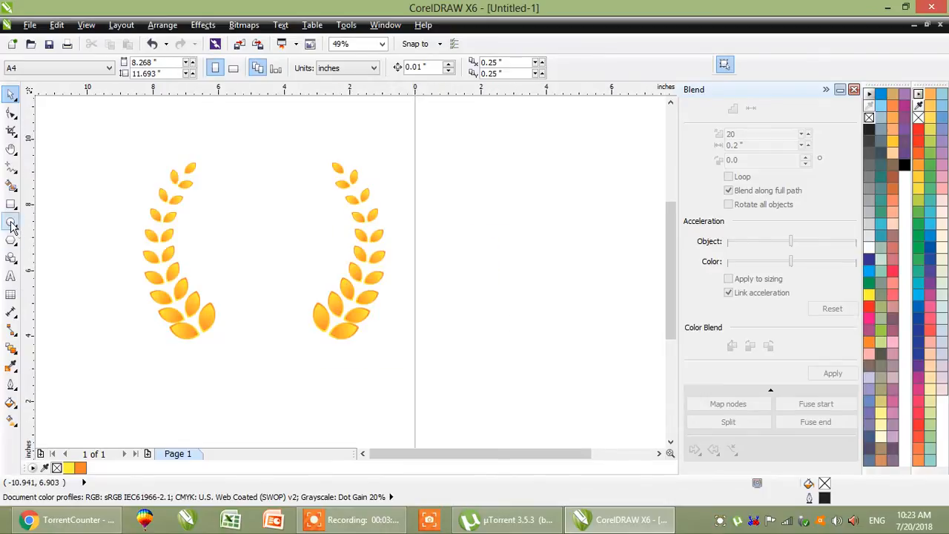
key("ctrl+z")
key("ctrl+z")
key("ctrl+z")
left_click(303, 314)
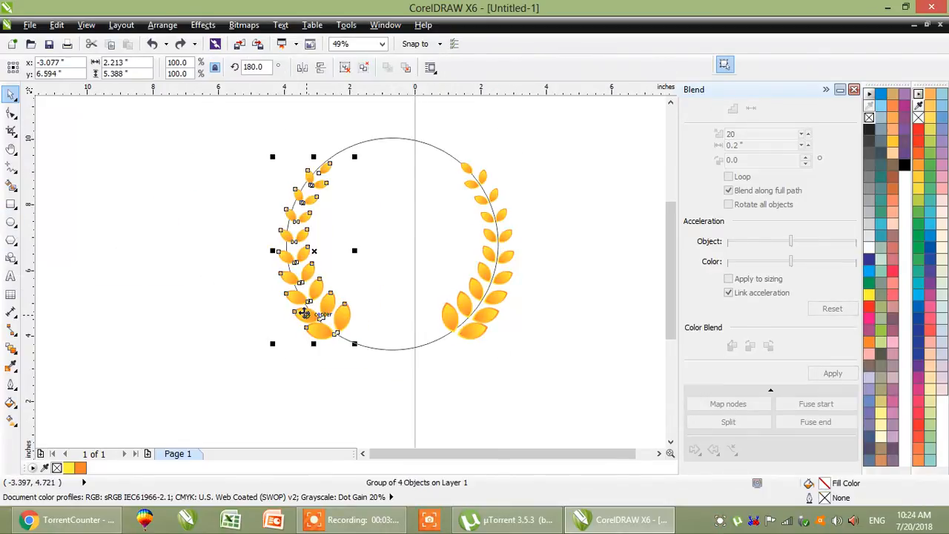
left_click(181, 43)
Scale the circle to 74%, about 4.781 inches across, and move it slightly up between the branches
left_click(391, 412)
left_click(411, 350)
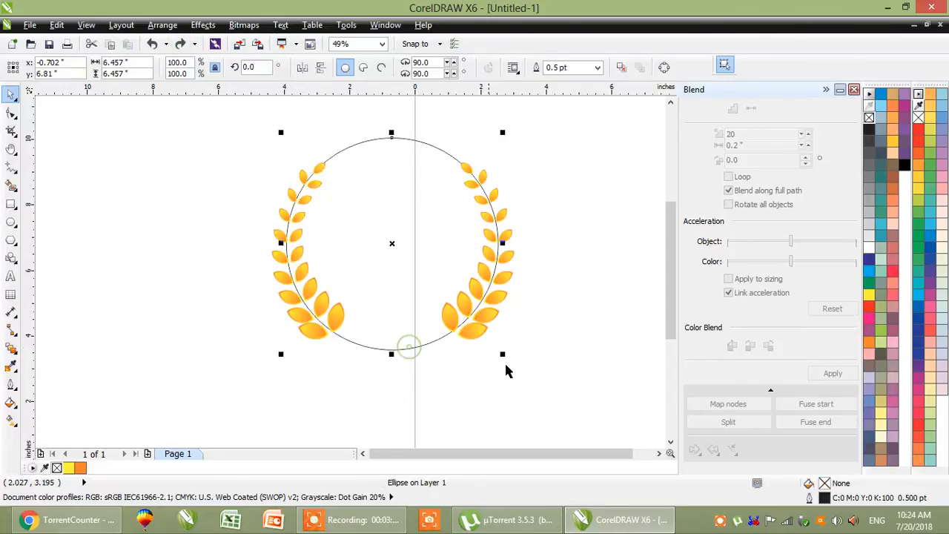
left_click_drag(503, 353, 477, 326)
left_click_drag(393, 243, 394, 233)
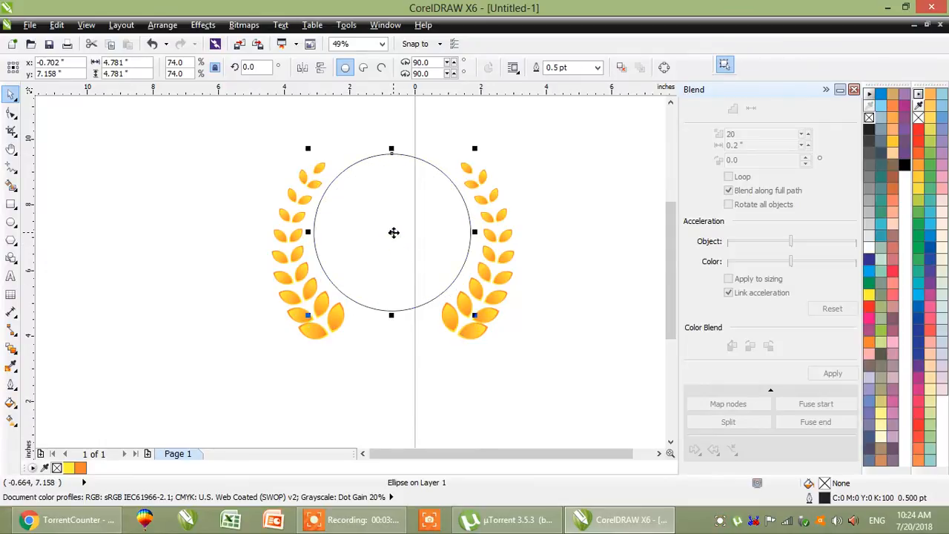
Colour the fill and outline of the circle between the branches black
left_click(461, 398)
left_click(444, 289)
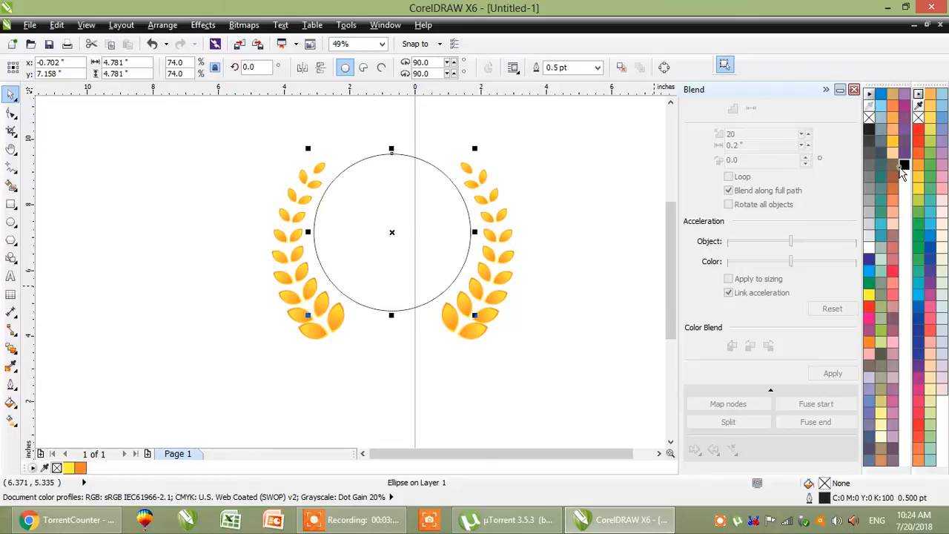
left_click(902, 169)
left_click(524, 395)
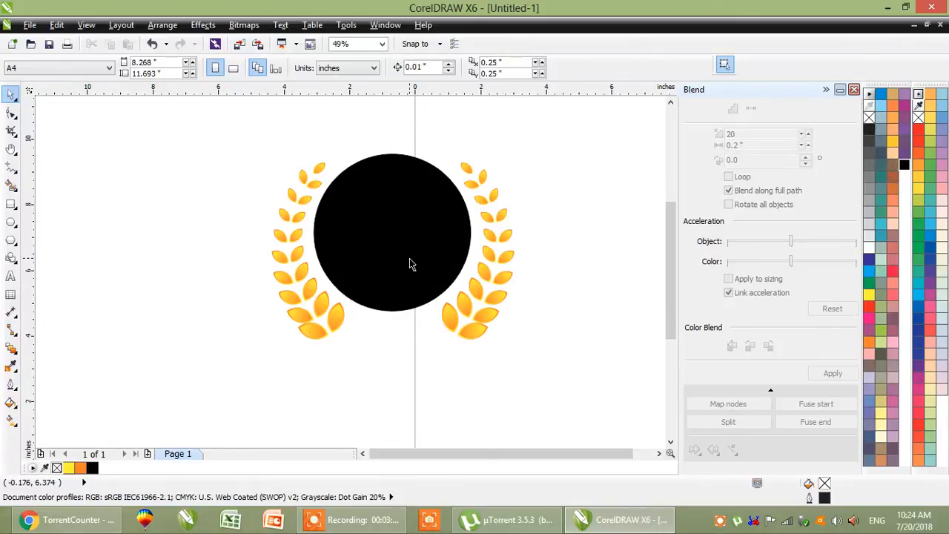
Add a smaller concentric copy of the black circle inside it and colour it yellow
left_click(411, 260)
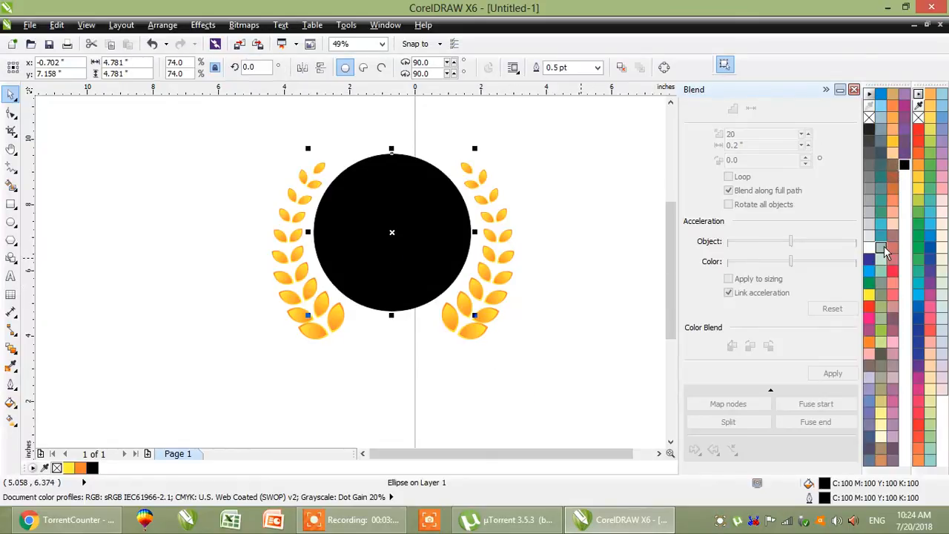
left_click(870, 295)
right_click(870, 295)
left_click_drag(474, 148, 203, 187)
Duplicate the right branch into the empty area left of the wreath and select the copy
left_click(479, 174)
right_click(203, 187)
left_click(144, 189)
left_click(220, 199)
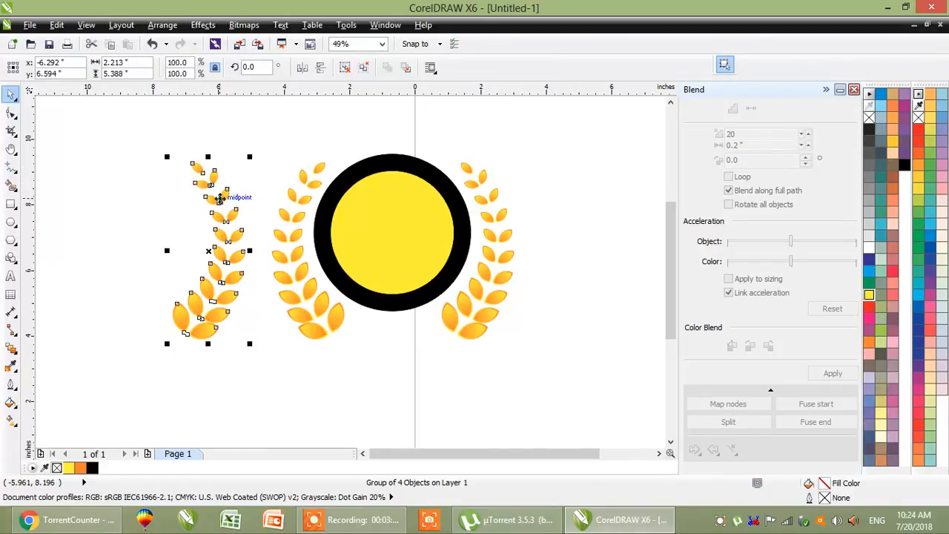
Delete every leaf of the duplicated branch except the single small leaf at its tip
left_click(113, 197)
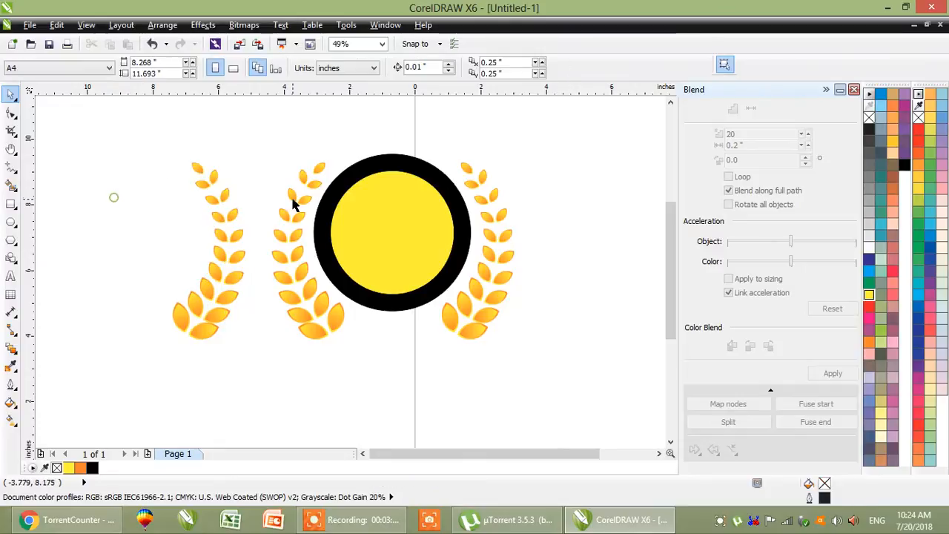
left_click(221, 197)
key("Delete")
left_click(204, 326)
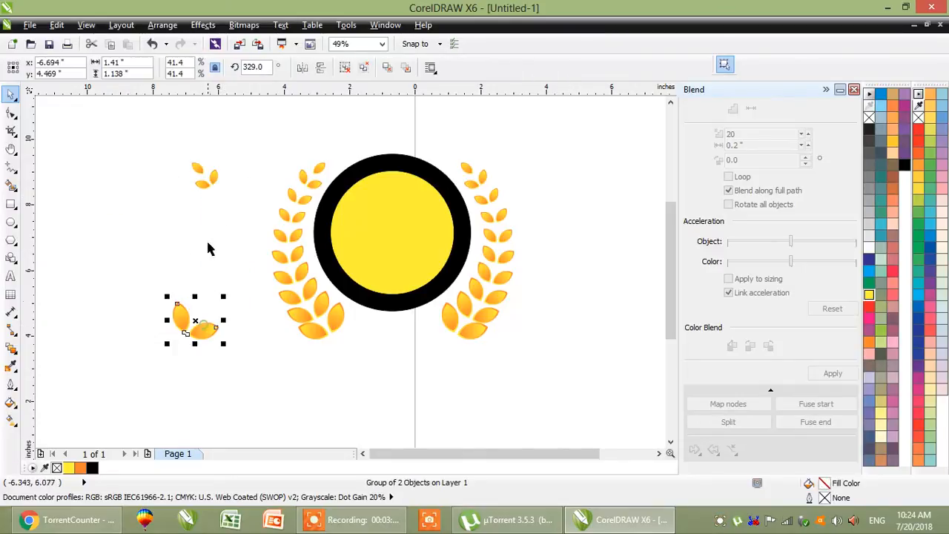
key("Delete")
left_click(214, 177)
key("Delete")
Move the remaining leaf onto the upper part of the black ring and set its rotation to 0°
left_click_drag(200, 170, 425, 193)
double_click(250, 66)
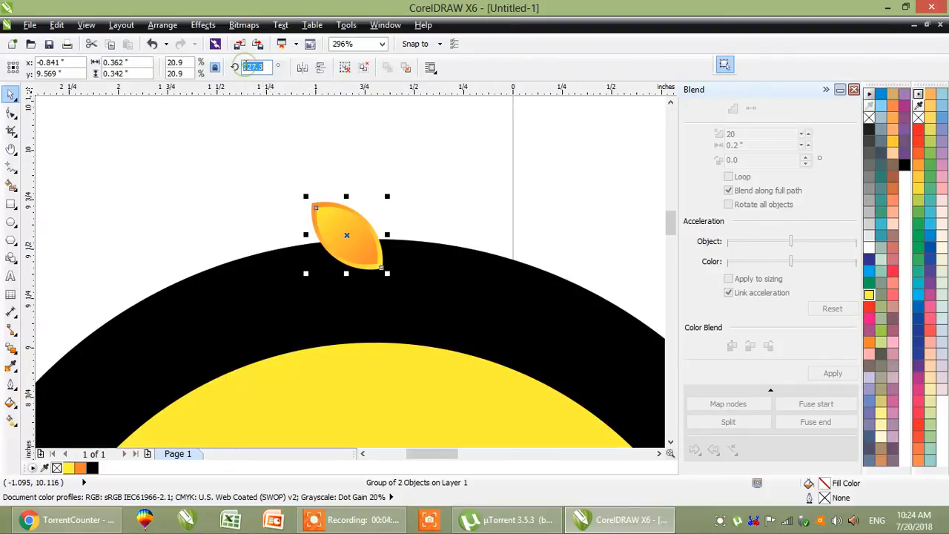
type("0")
key("Return")
Fit the leaf inside the black band by scaling it to 18.9%, and centre it horizontally on the circle
left_click_drag(356, 241, 375, 298)
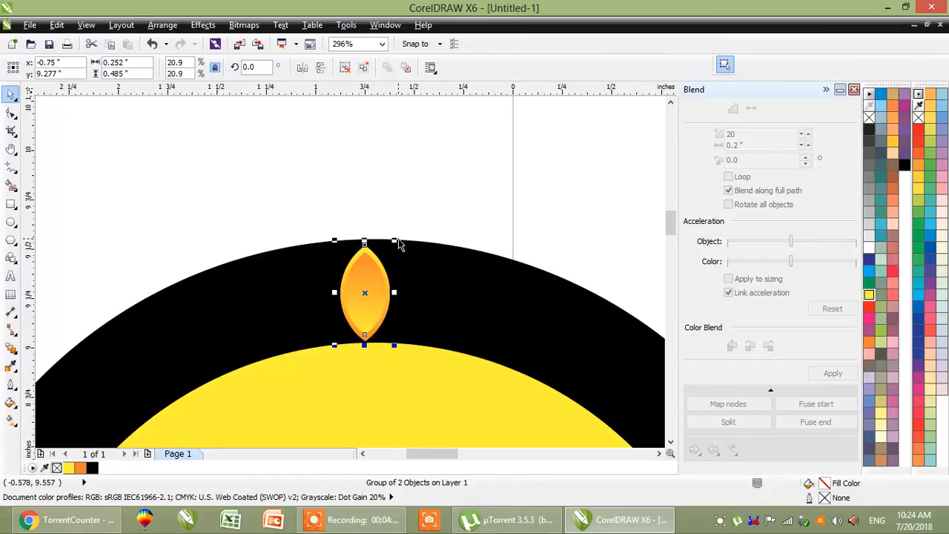
left_click_drag(395, 240, 390, 249)
left_click_drag(372, 293, 373, 288)
left_click(384, 348, "shift")
key("c")
left_click(407, 190)
Add a black-filled copy of the yellow circle, shrunk to about 0.25 inches at the same centre as a centre marker
scroll(407, 189, "down", 3)
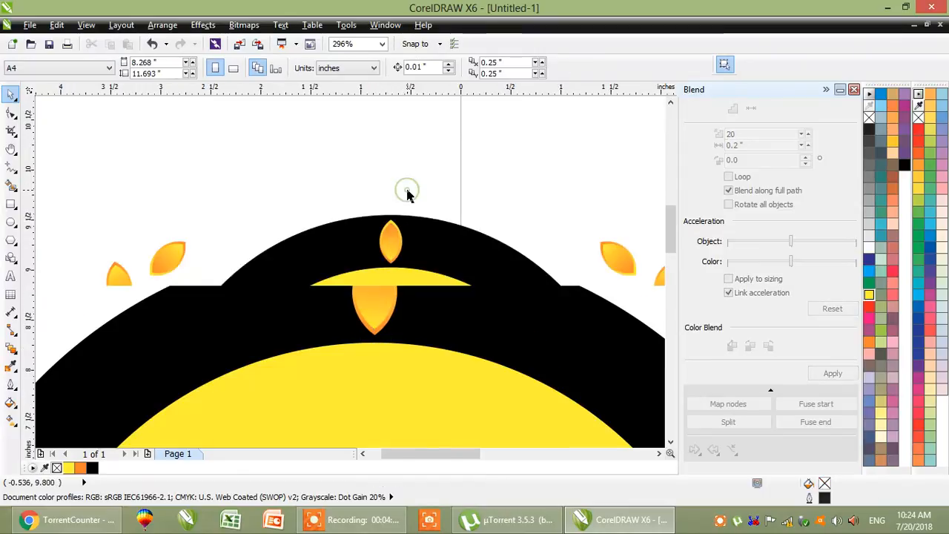
scroll(383, 323, "down", 2)
key("z")
left_click_drag(277, 136, 452, 350)
left_click(330, 159)
key("z")
left_click_drag(238, 117, 445, 381)
left_click(349, 284)
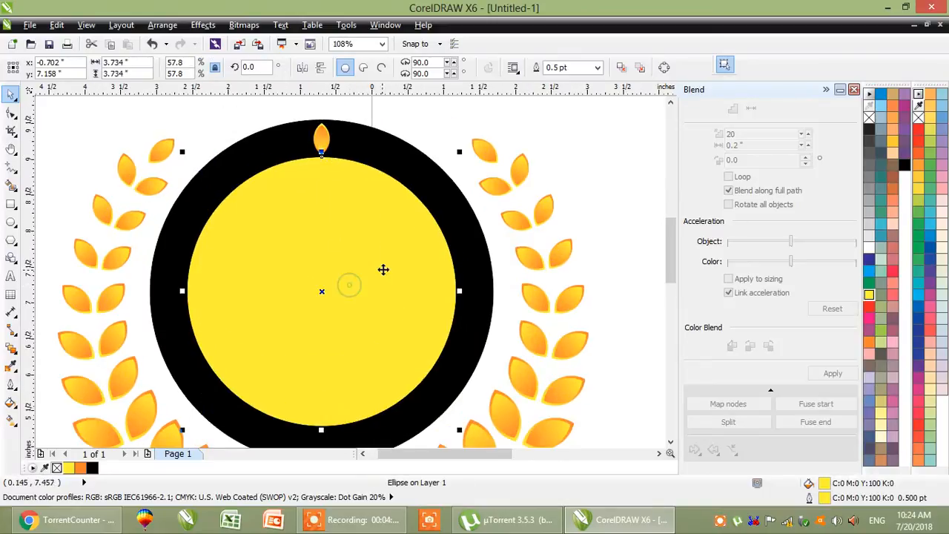
left_click(904, 165)
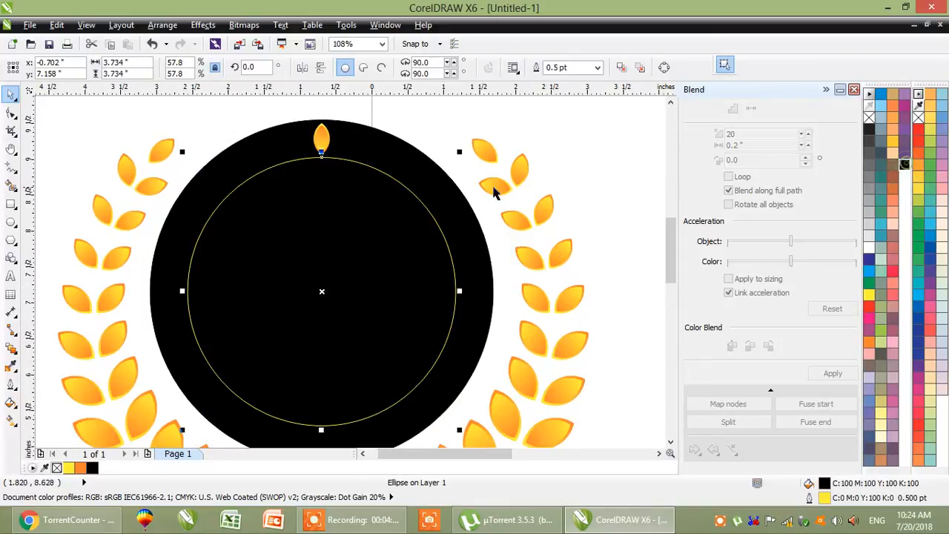
left_click_drag(463, 153, 367, 275)
left_click(413, 117)
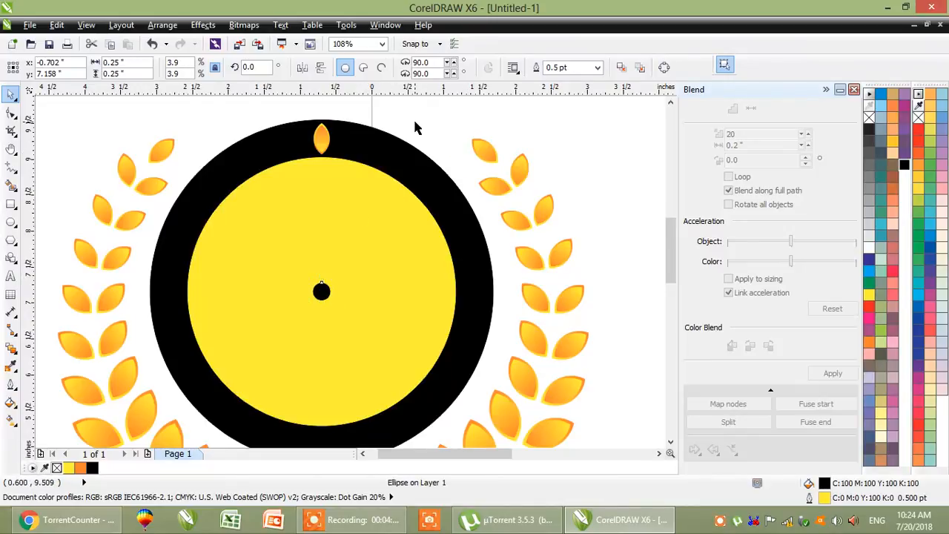
Move the leaf's rotation centre onto the small black marker at the middle of the circles
left_click(361, 221)
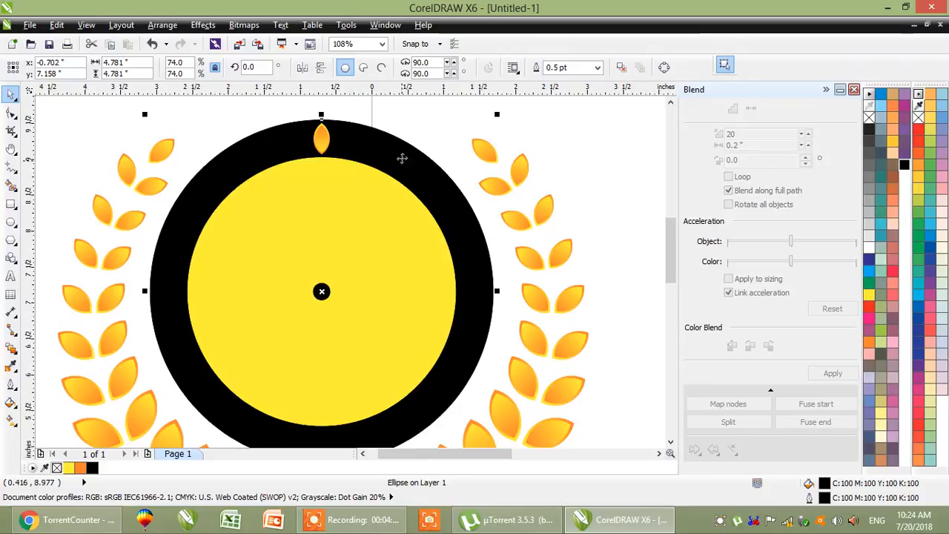
double_click(321, 139)
left_click_drag(321, 139, 321, 290)
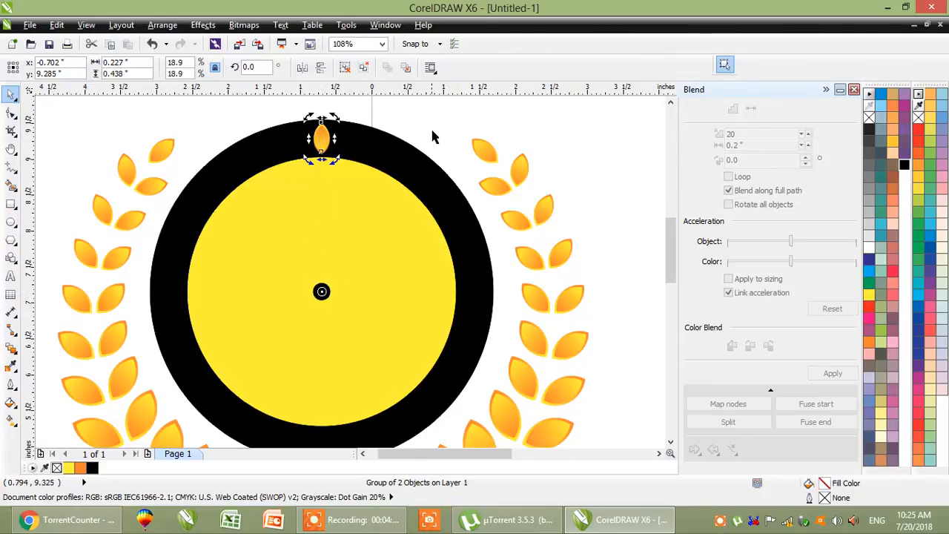
Try to rotate a copy of the leaf clockwise about the circles' centre and repeat it all around the black ring
left_click_drag(334, 118, 360, 125)
right_click(360, 125)
key("ctrl+r")
key("ctrl+r")
key("ctrl+r")
key("ctrl+r")
key("ctrl+r")
key("ctrl+r")
key("ctrl+r")
key("ctrl+r")
key("ctrl+r")
key("ctrl+r")
key("ctrl+r")
key("ctrl+r")
key("ctrl+r")
key("ctrl+r")
key("ctrl+r")
key("ctrl+r")
key("ctrl+r")
key("ctrl+r")
key("ctrl+r")
key("ctrl+r")
key("ctrl+r")
key("ctrl+r")
key("ctrl+r")
key("ctrl+r")
key("ctrl+r")
key("ctrl+r")
key("ctrl+r")
key("ctrl+r")
key("ctrl+r")
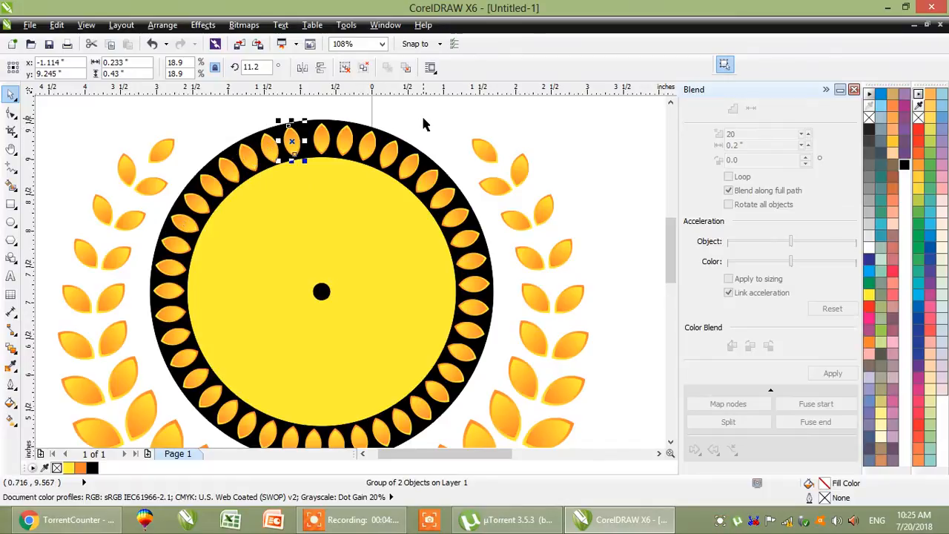
Undo all the rotated leaf copies back to the single leaf on the ring
key("ctrl+z")
key("ctrl+z")
key("ctrl+z")
key("ctrl+z")
key("ctrl+z")
key("ctrl+z")
key("ctrl+z")
key("ctrl+z")
key("ctrl+z")
key("ctrl+z")
key("ctrl+z")
key("ctrl+z")
key("ctrl+z")
key("ctrl+z")
key("ctrl+z")
key("ctrl+z")
key("ctrl+z")
key("ctrl+z")
key("ctrl+z")
key("ctrl+z")
key("ctrl+z")
key("ctrl+z")
key("ctrl+z")
key("ctrl+z")
key("ctrl+z")
key("ctrl+z")
key("ctrl+z")
key("ctrl+z")
key("ctrl+z")
key("ctrl+z")
key("ctrl+z")
key("ctrl+z")
key("ctrl+z")
key("ctrl+z")
key("ctrl+z")
key("ctrl+z")
key("ctrl+z")
key("ctrl+z")
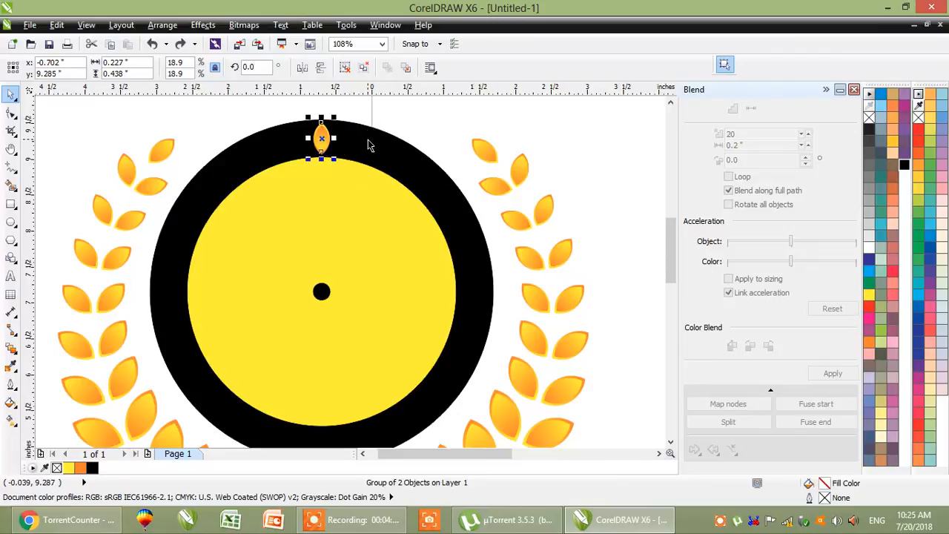
Create a leaf copy rotated to about 350.2° around the circles' centre and repeat it until leaves fill the black ring
left_click(323, 141)
left_click_drag(339, 117, 363, 123)
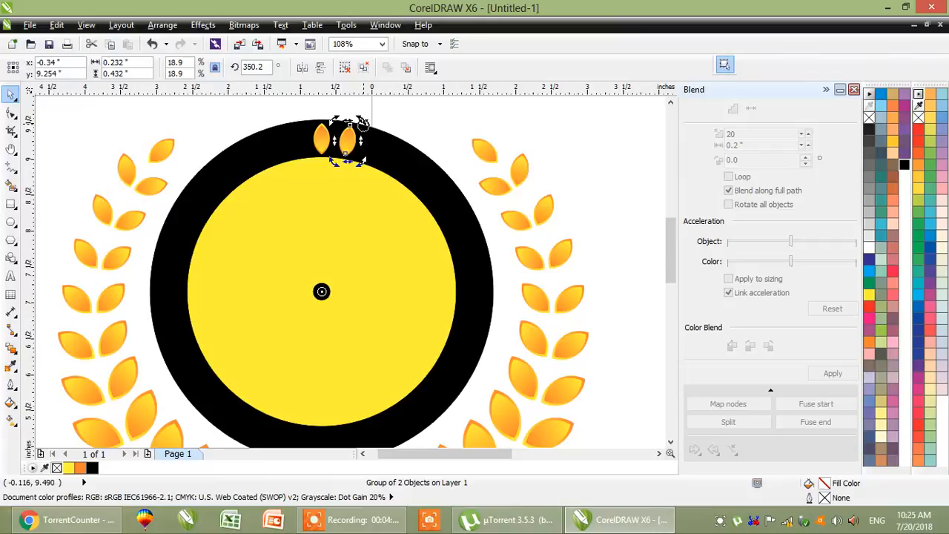
key("ctrl+r")
key("ctrl+r")
key("ctrl+r")
key("ctrl+r")
key("ctrl+r")
key("ctrl+r")
key("ctrl+r")
key("ctrl+r")
key("ctrl+r")
key("ctrl+r")
key("ctrl+r")
key("ctrl+r")
key("ctrl+r")
key("ctrl+r")
key("ctrl+r")
key("ctrl+r")
key("ctrl+r")
key("ctrl+r")
key("ctrl+r")
key("ctrl+r")
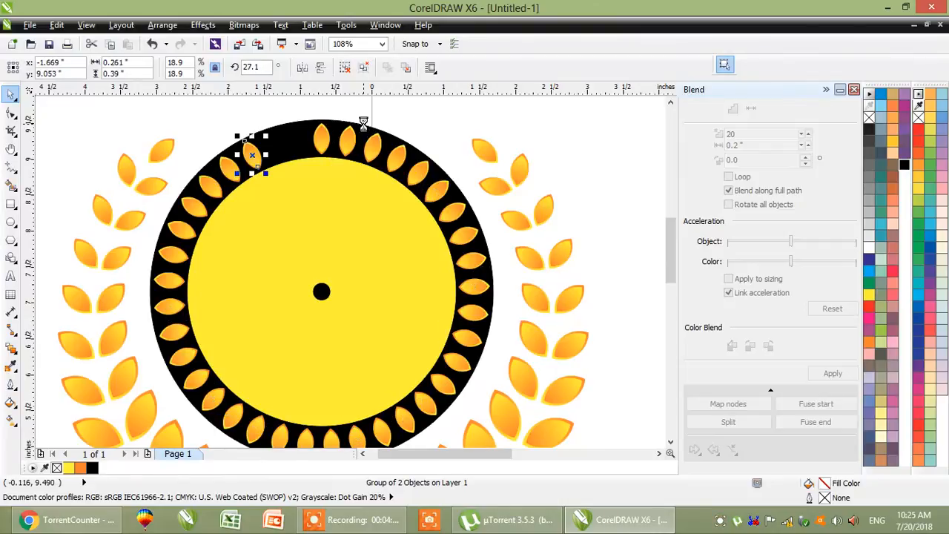
key("ctrl+r")
key("ctrl+r")
left_click(369, 236)
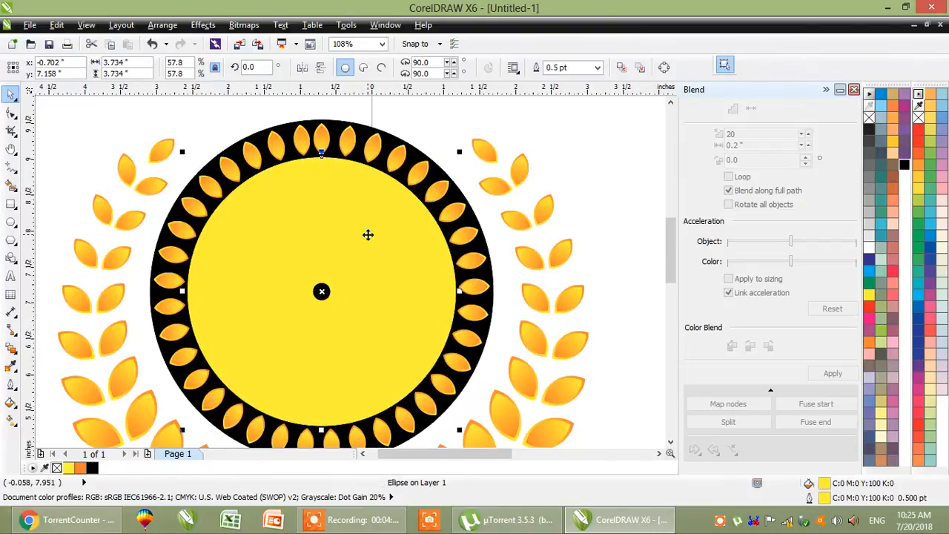
key("Delete")
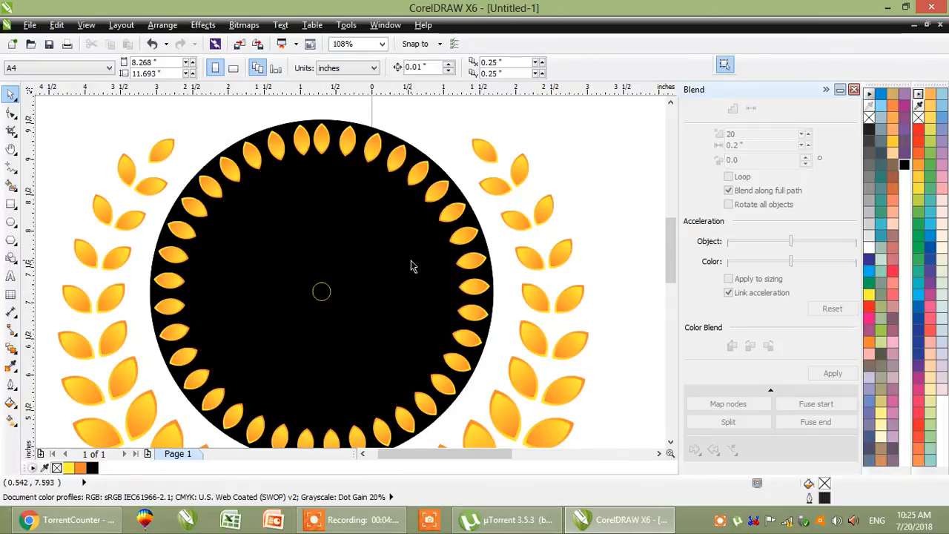
key("ctrl+z")
Delete the small black marker circle in the middle of the yellow circle
left_click(604, 223)
left_click(322, 292)
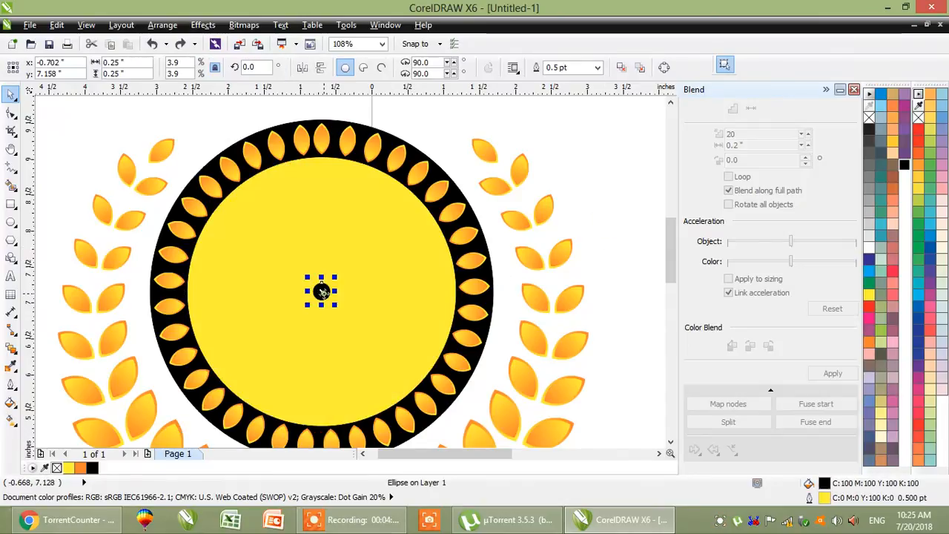
key("Escape")
Group the circles, the ring of leaves and both laurel branches into one object
scroll(380, 318, "down", 4)
left_click_drag(252, 230, 467, 403)
key("ctrl+g")
left_click(392, 401)
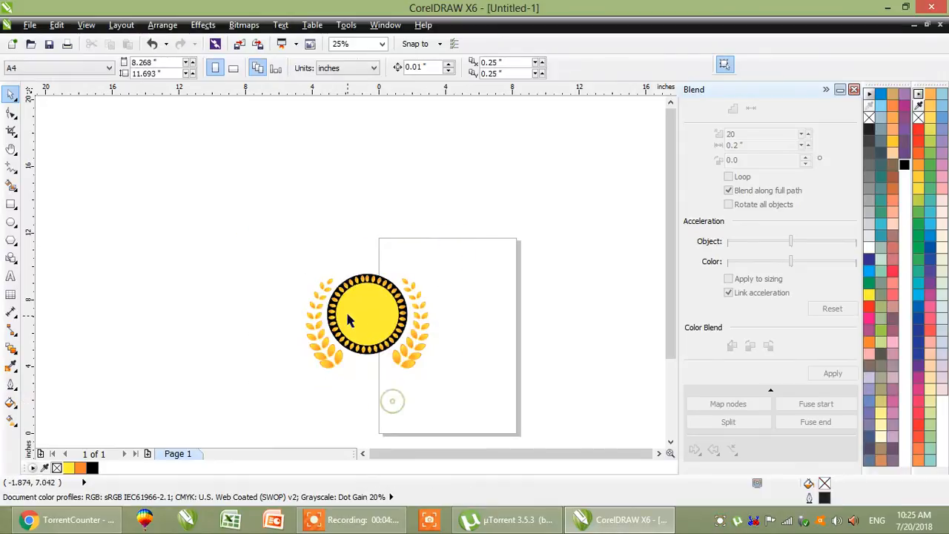